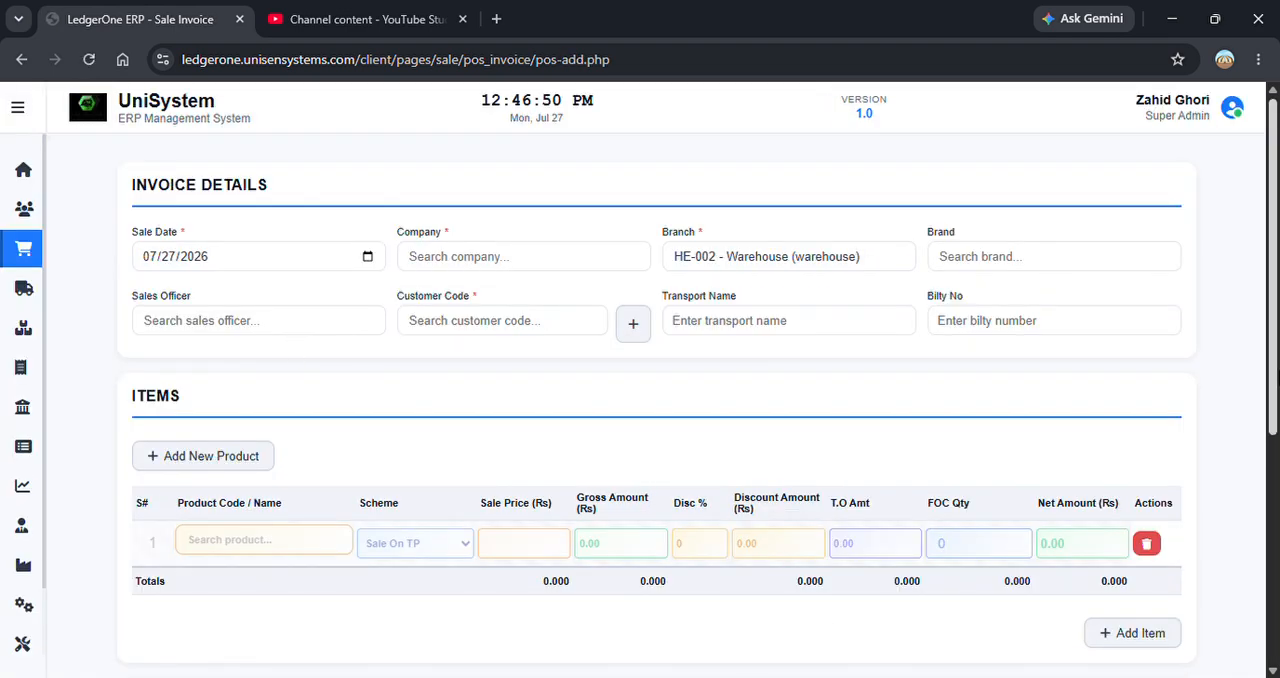
Enable the display of the settings buttons for the sale invoice form and open the invoice settings.
scroll(1274, 350, "down", 1)
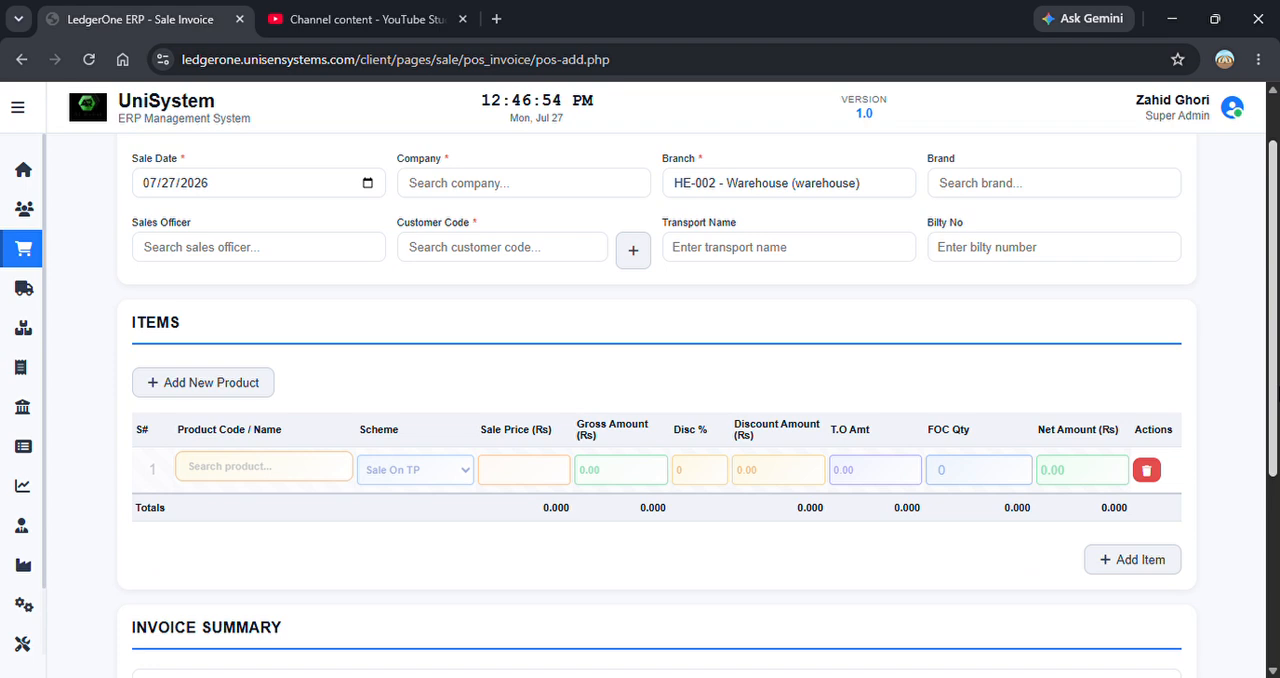
scroll(698, 406, "down", 3)
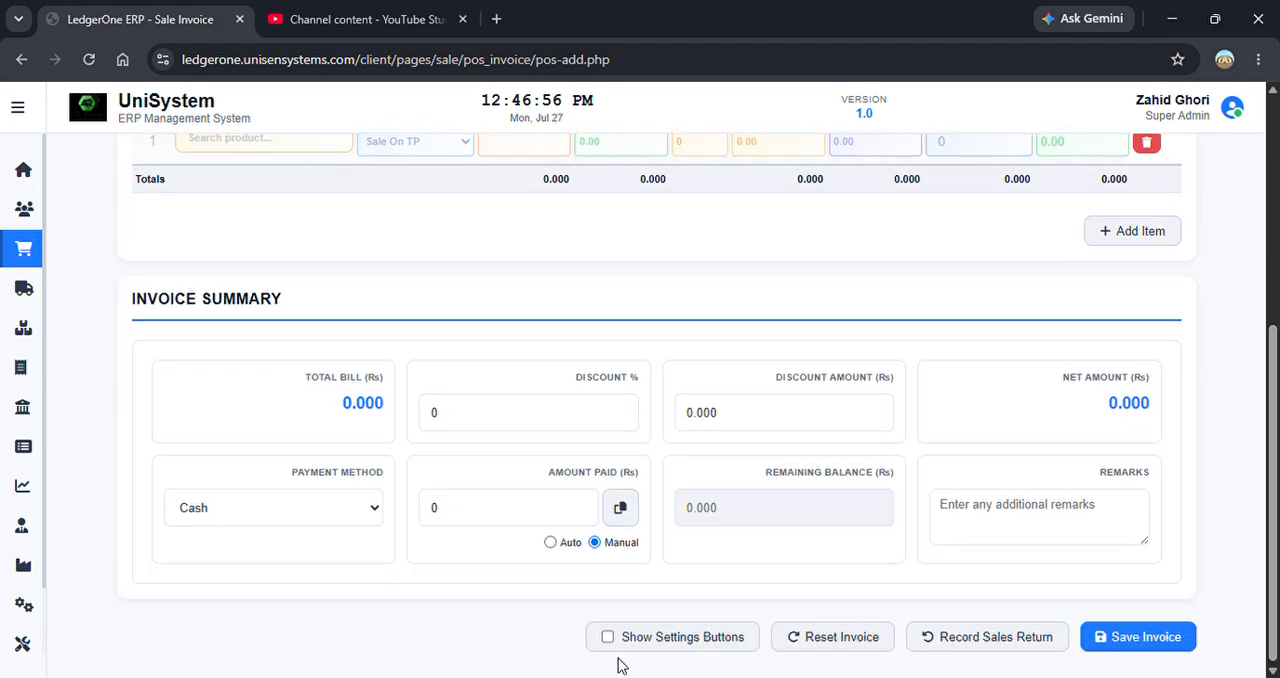
left_click(669, 650)
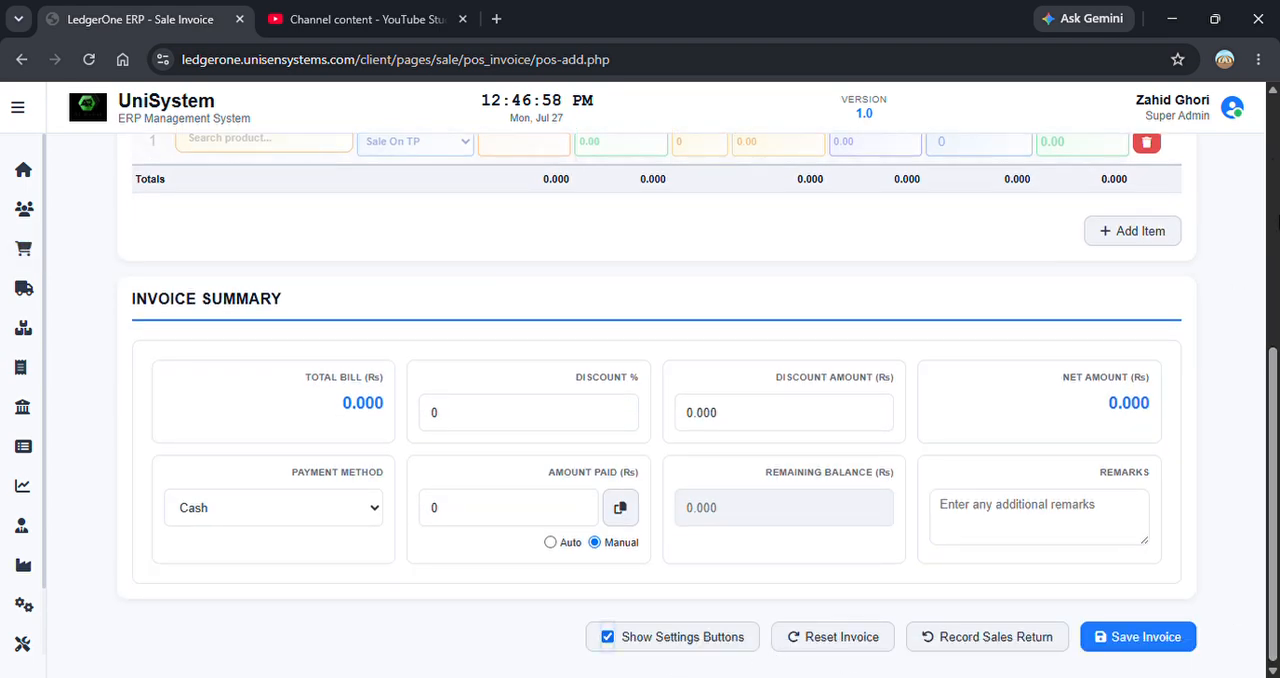
left_click(1268, 160)
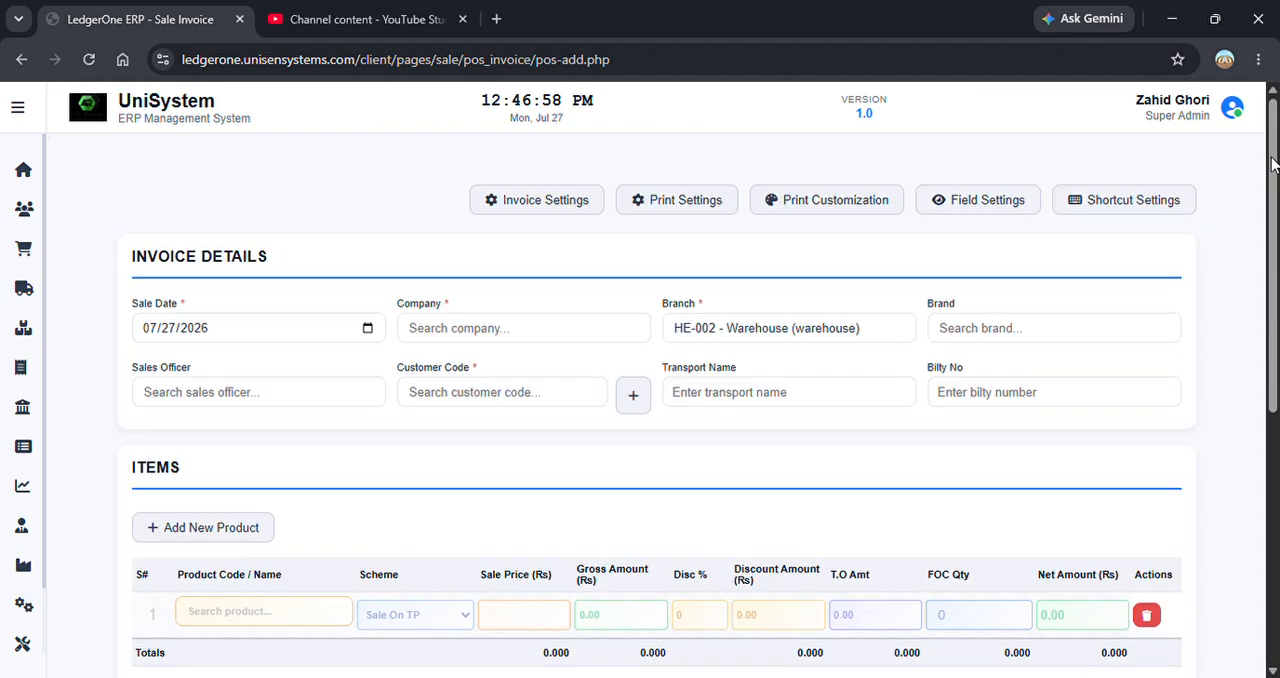
left_click(579, 200)
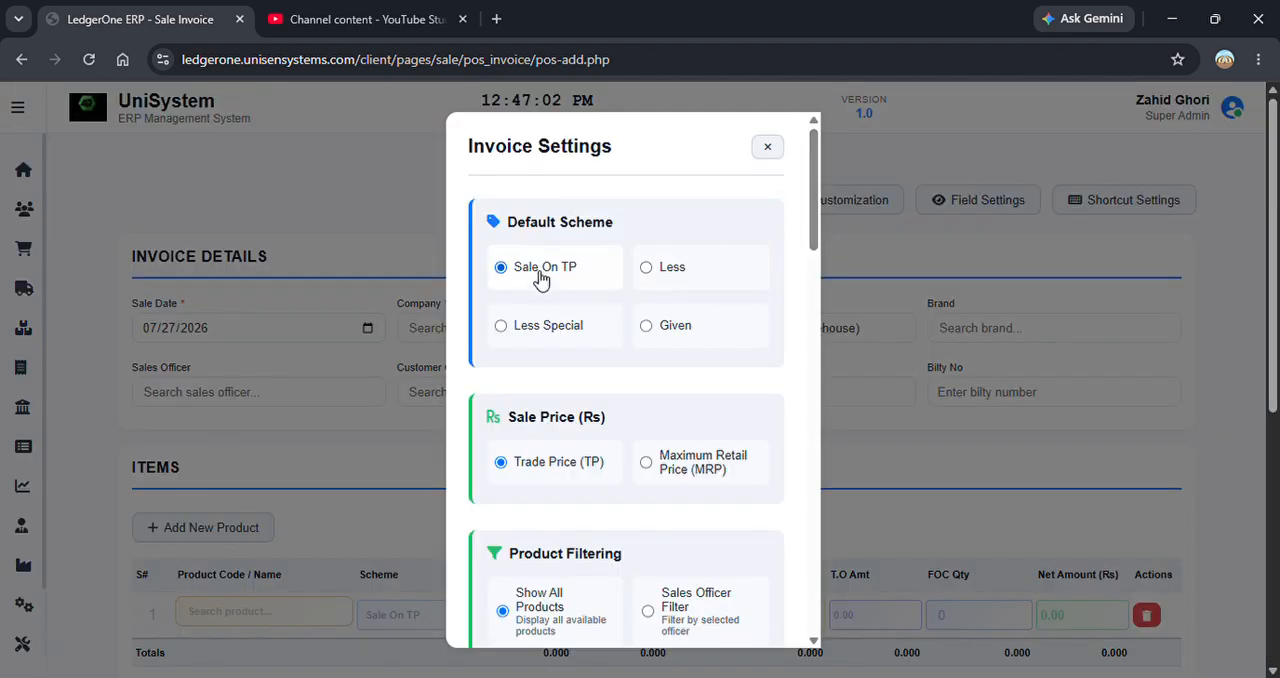
Review the invoice settings from the default scheme and sale price through the display, summary and auto-fill options.
left_click_drag(814, 209, 818, 239)
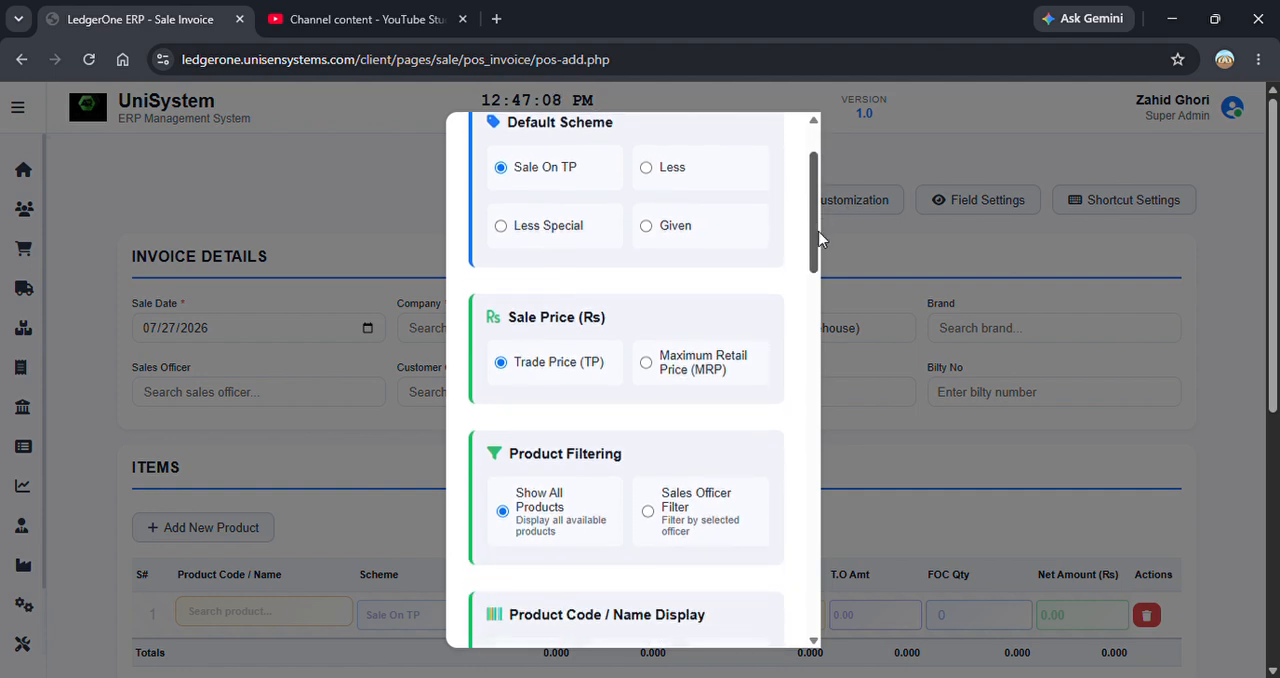
left_click_drag(818, 239, 824, 246)
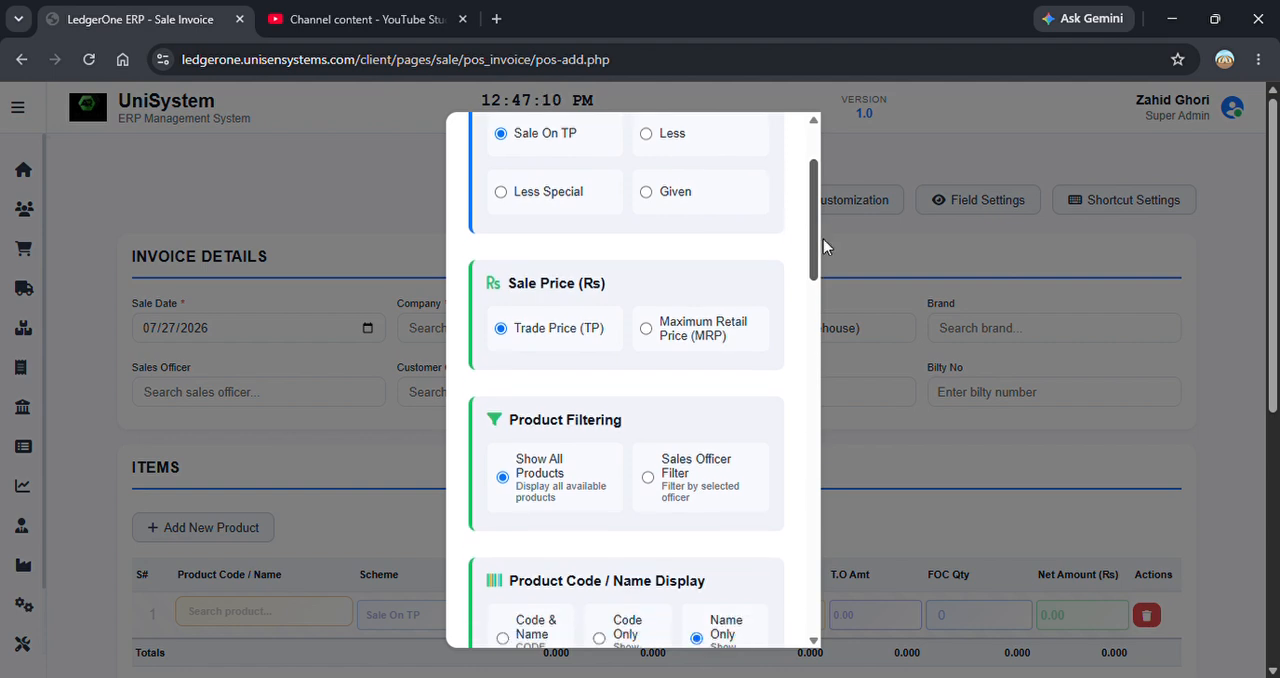
left_click_drag(824, 246, 826, 262)
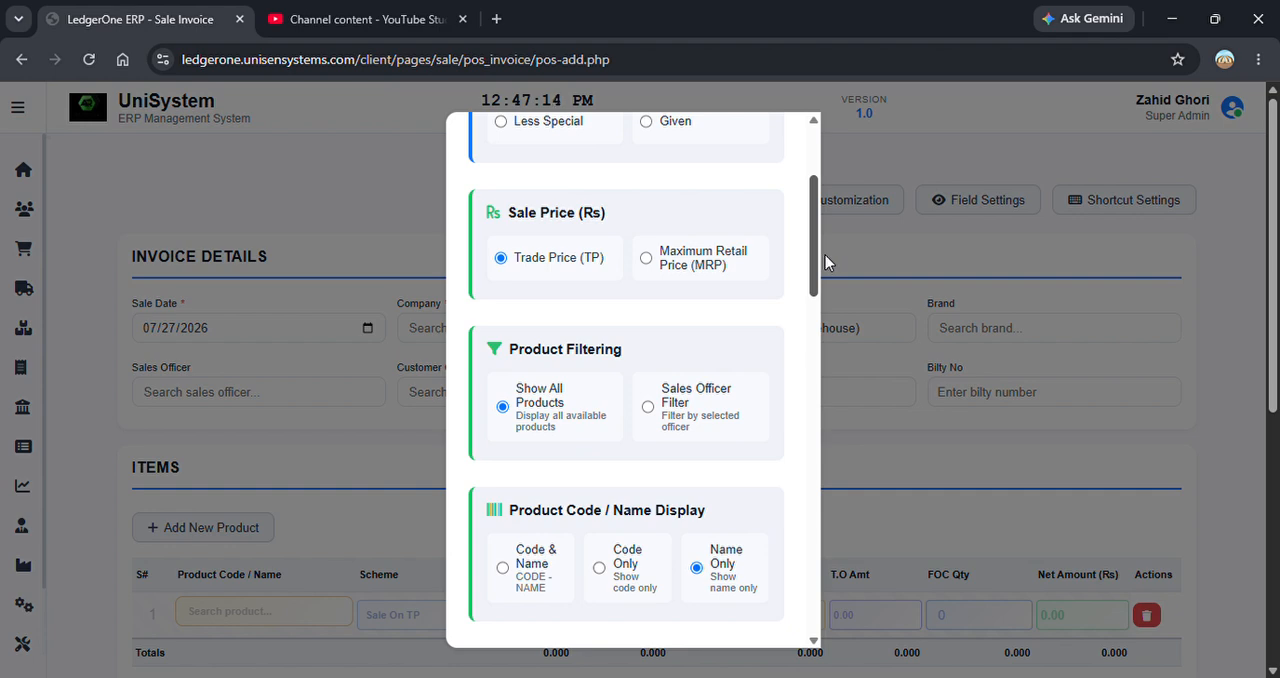
left_click_drag(826, 262, 829, 323)
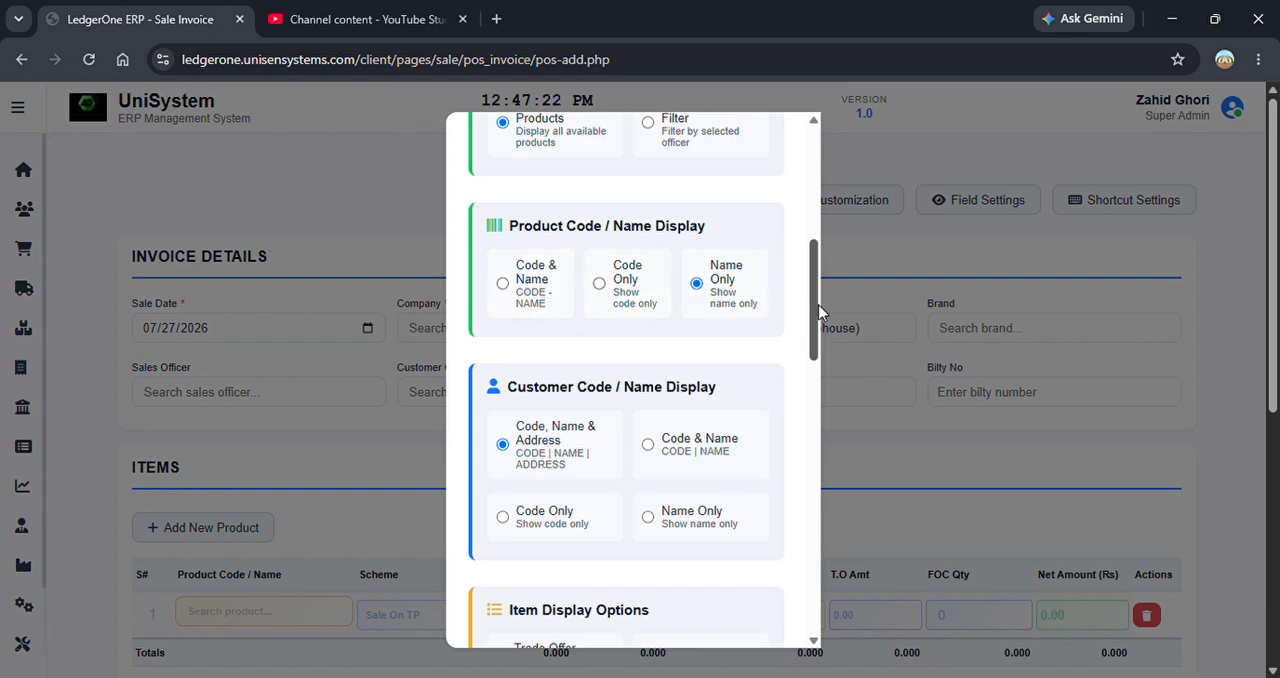
scroll(820, 320, "down", 1)
scroll(820, 316, "down", 2)
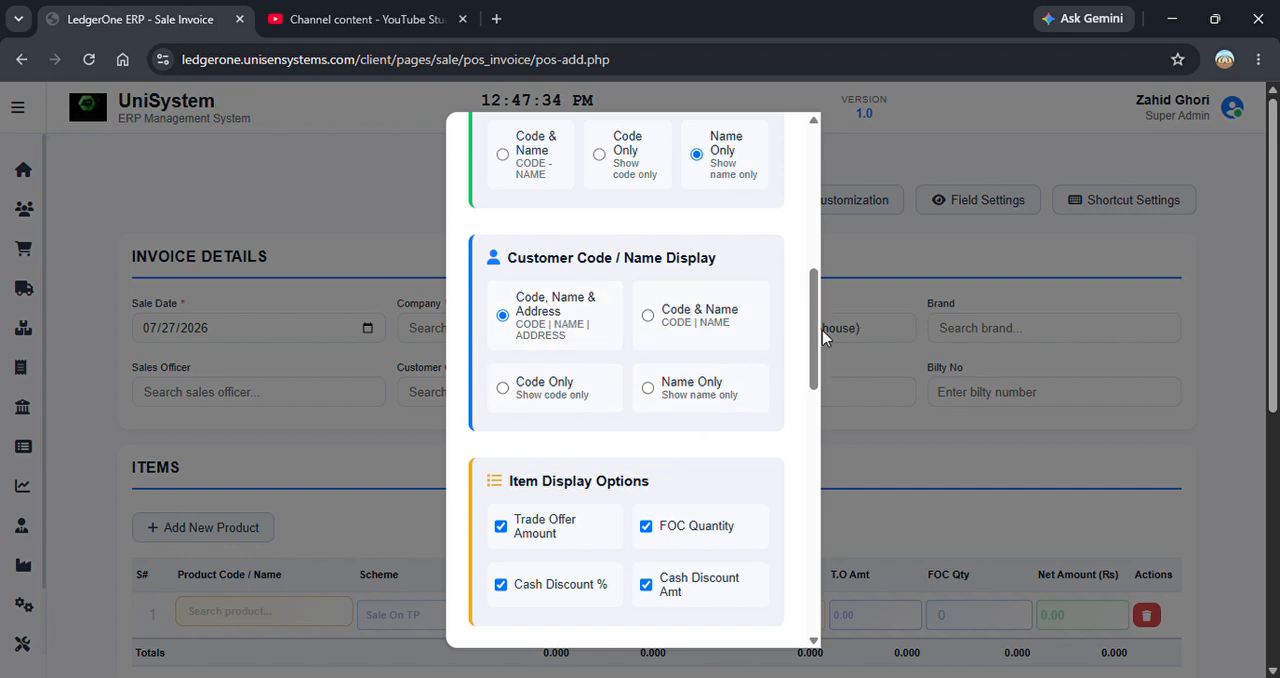
left_click_drag(822, 331, 819, 379)
scroll(819, 387, "down", 1)
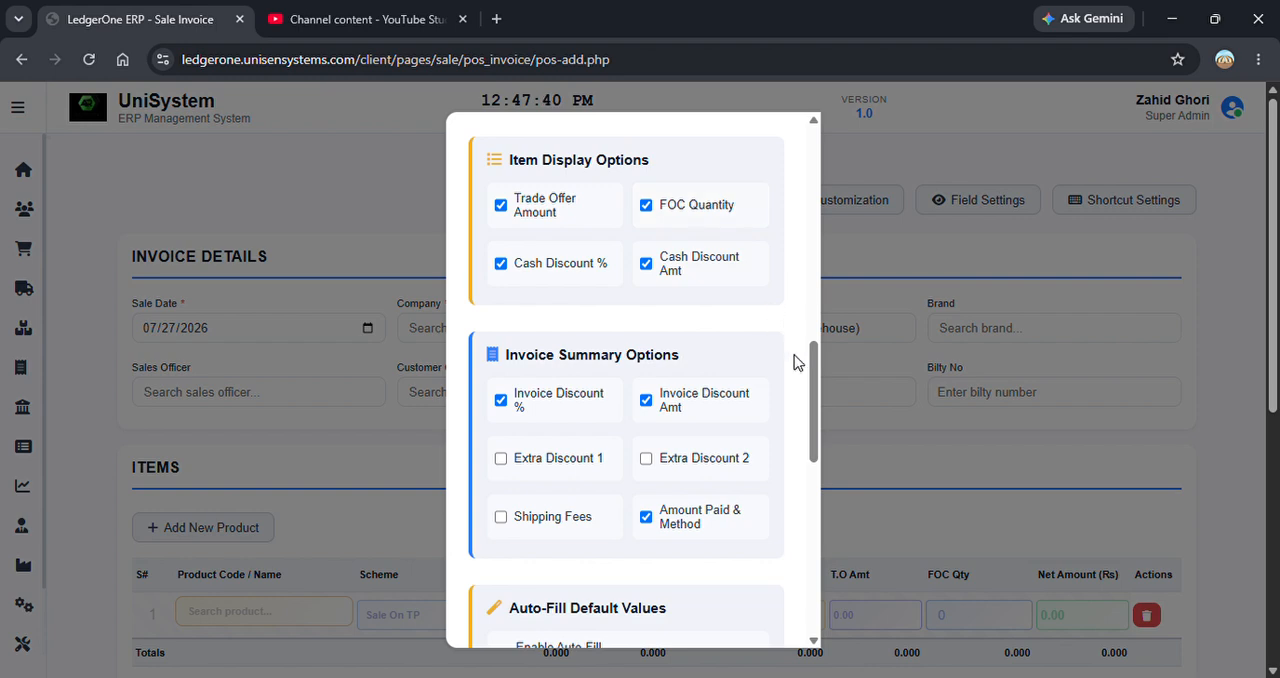
left_click_drag(817, 397, 823, 495)
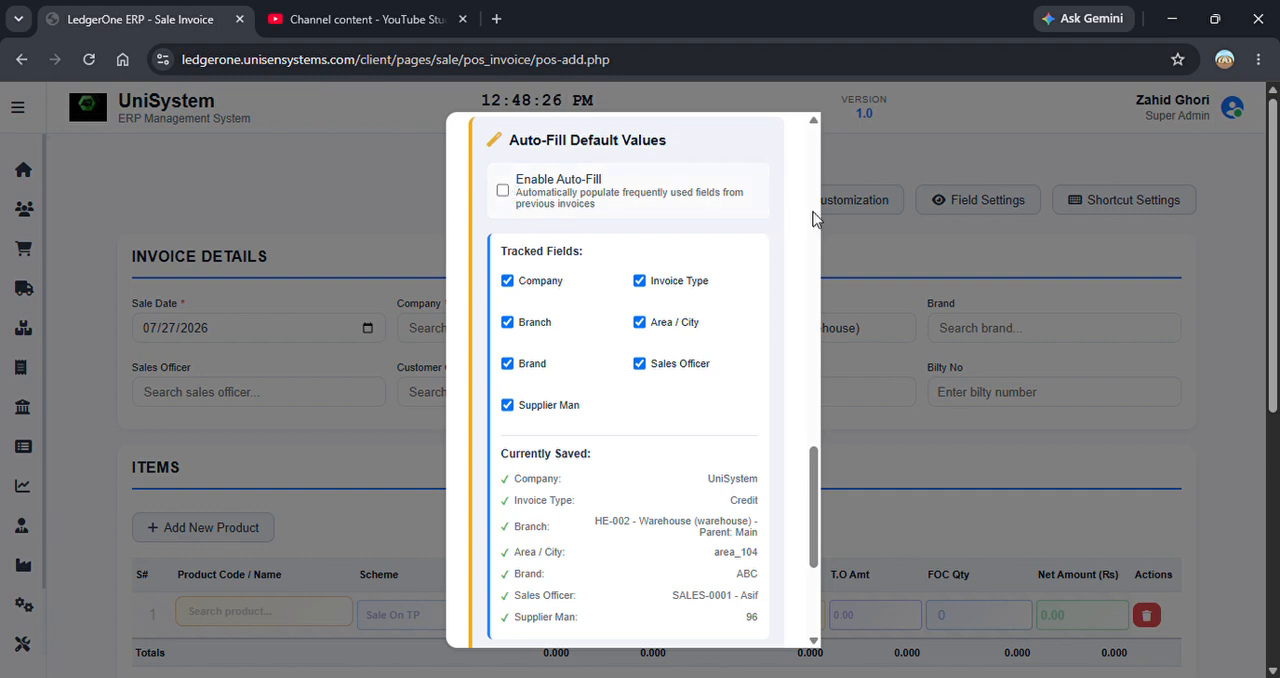
left_click_drag(818, 484, 815, 395)
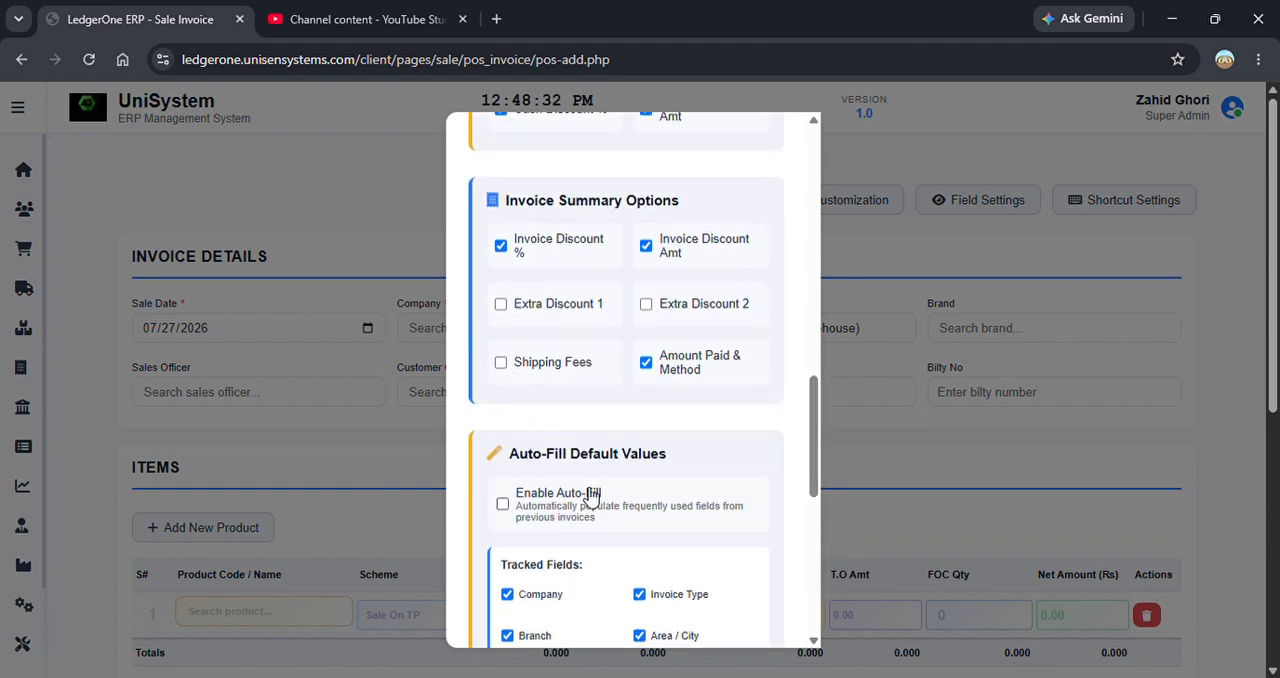
Disable Auto-Fill in the auto-fill default values and save the invoice settings.
left_click(533, 512)
left_click_drag(822, 515, 829, 658)
left_click(733, 612)
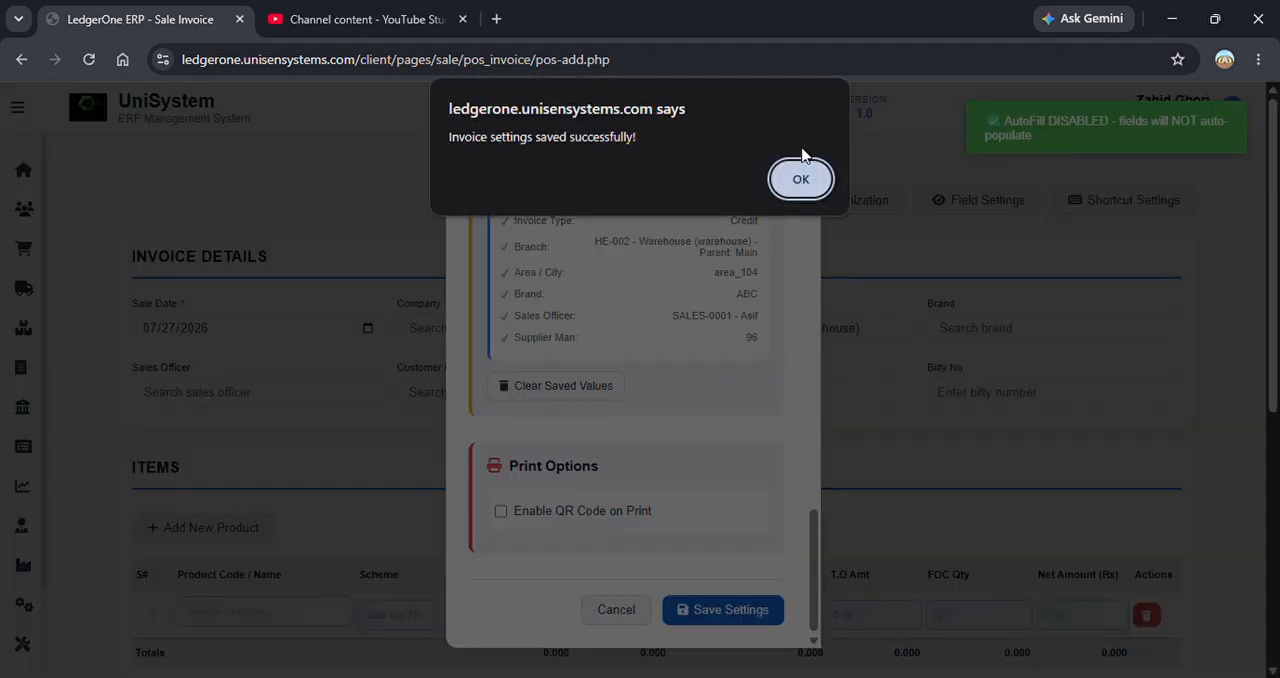
left_click(812, 178)
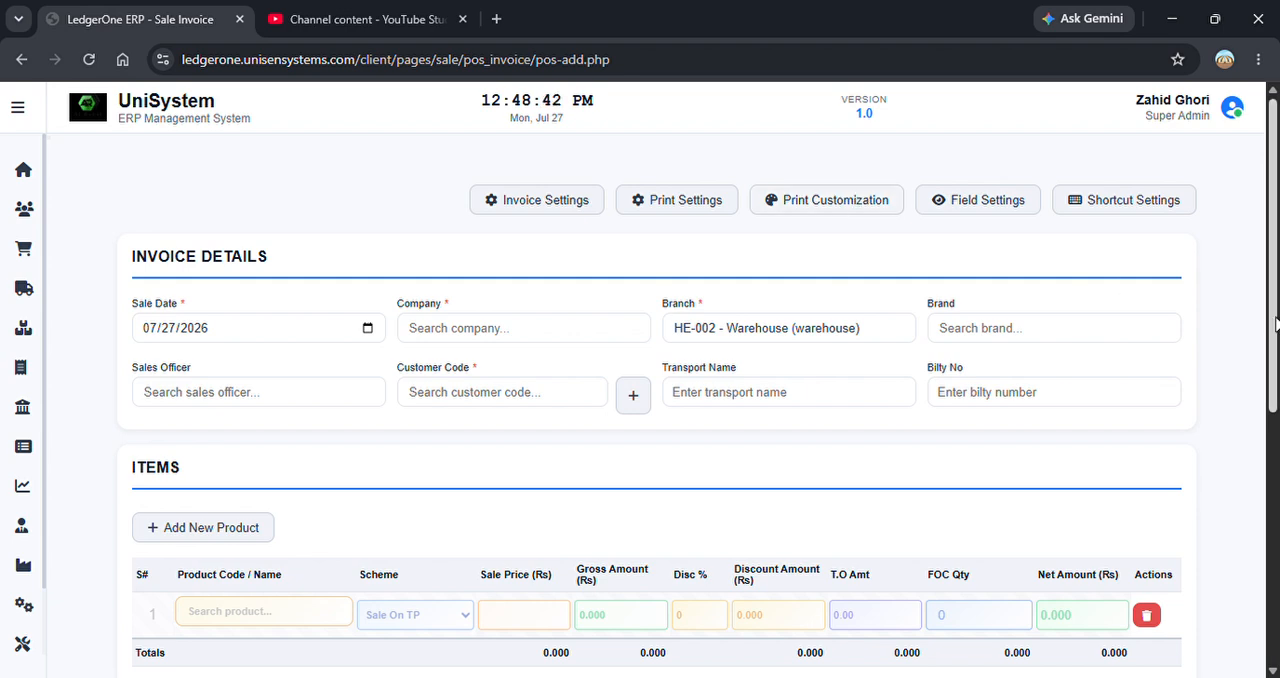
Choose the second listed sales officer and the first listed customer in the invoice details.
scroll(1275, 322, "down", 1)
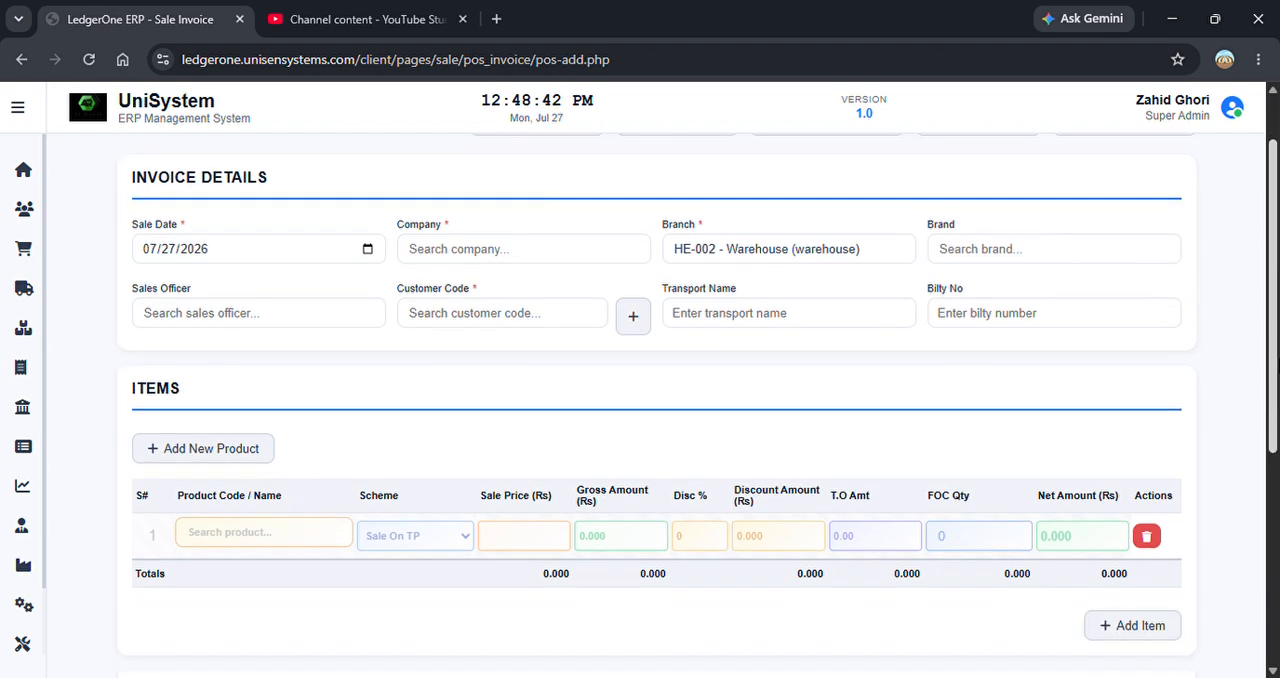
left_click(280, 316)
left_click(292, 389)
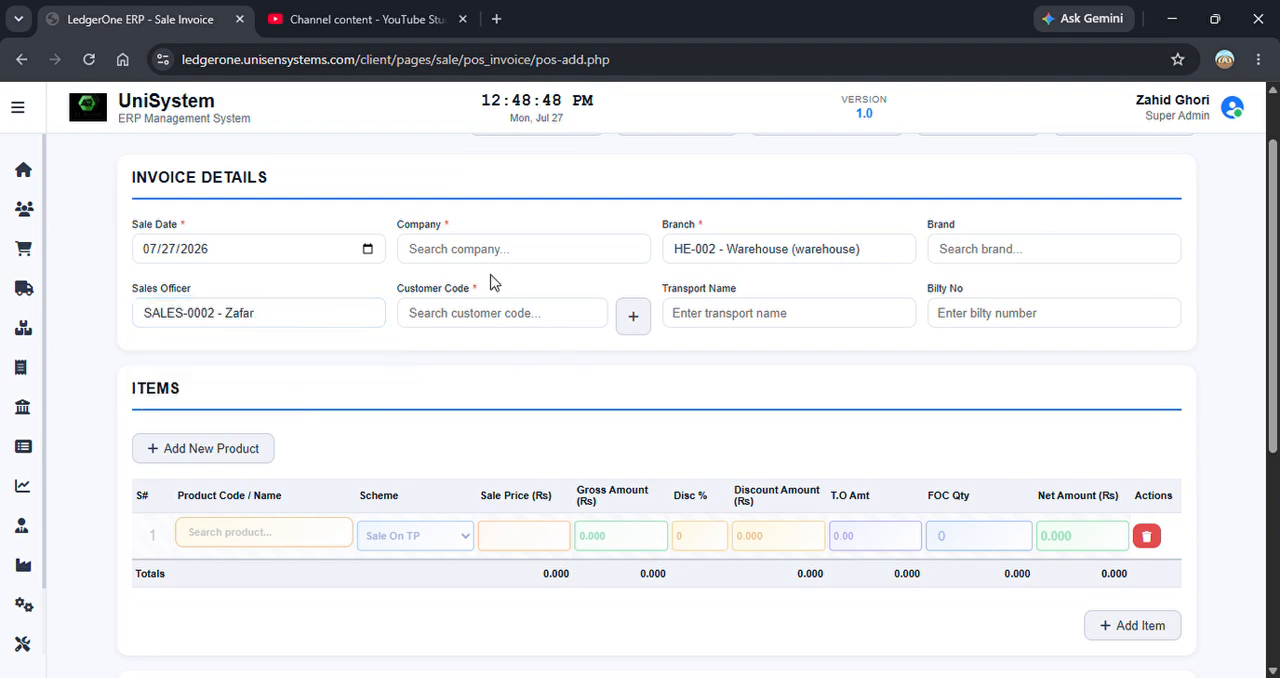
left_click(563, 317)
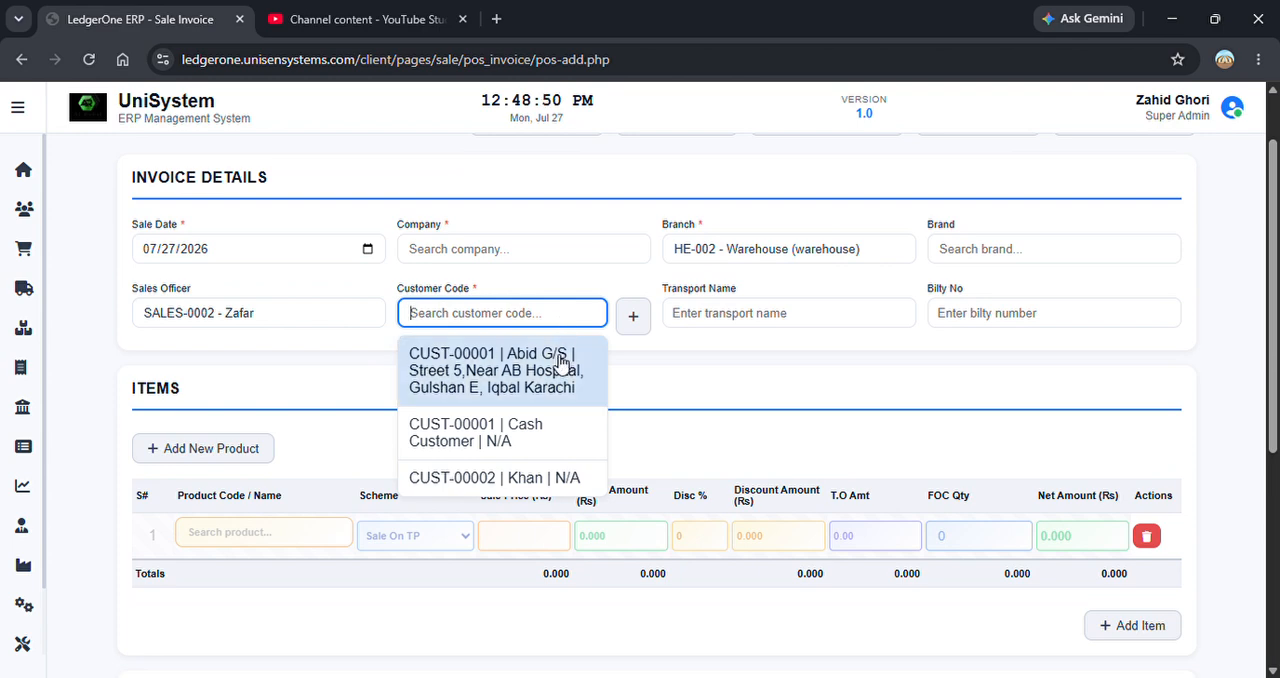
left_click(561, 362)
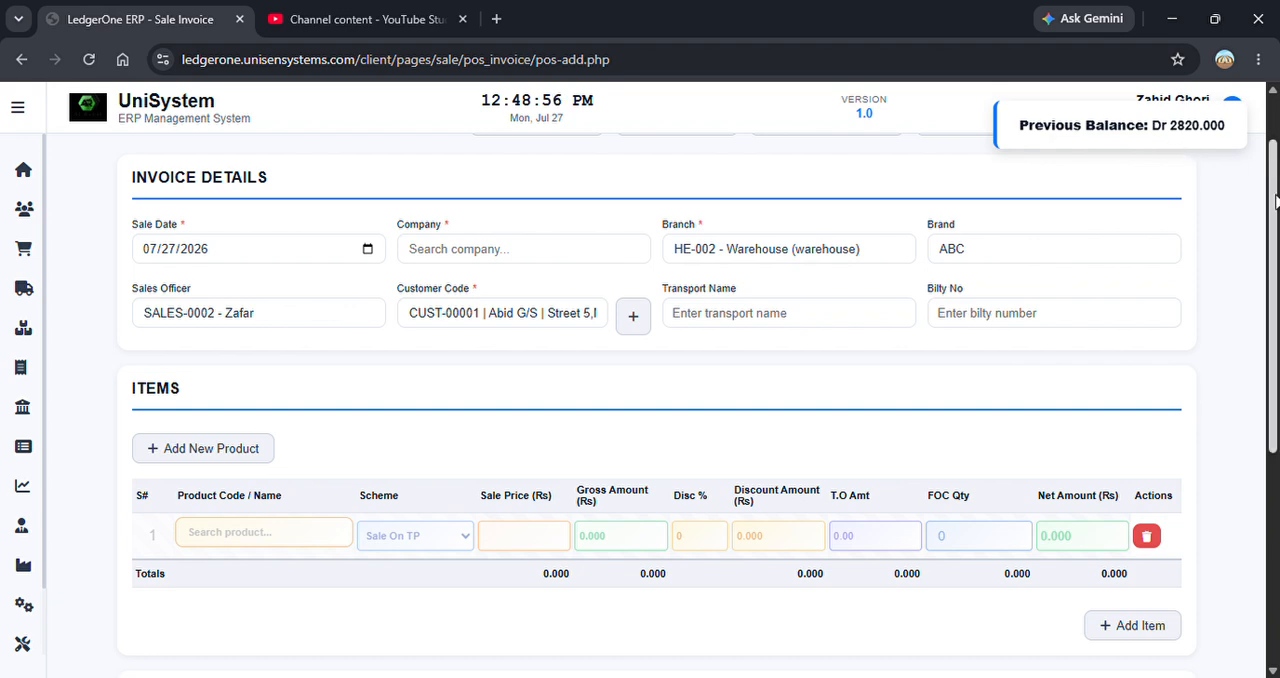
Clear the sales officer and change the invoice's brand to ASif & Sons.
left_click_drag(1277, 205, 1265, 325)
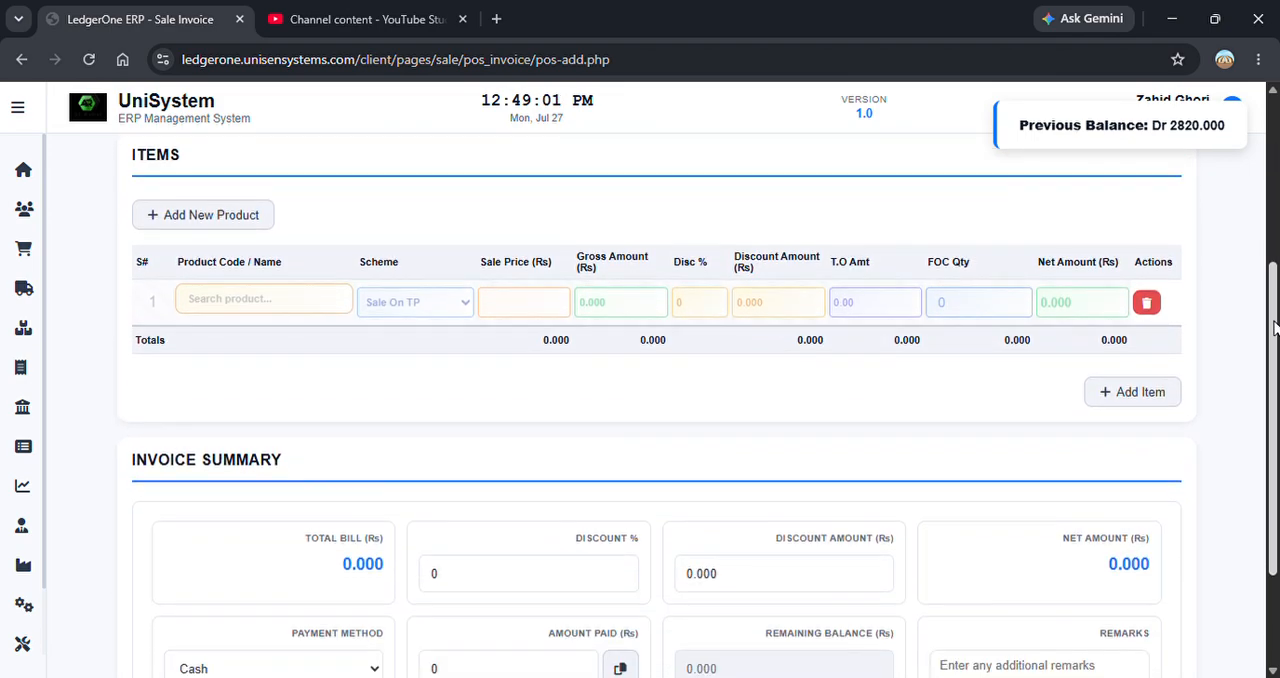
left_click(281, 308)
left_click_drag(1273, 403, 1275, 233)
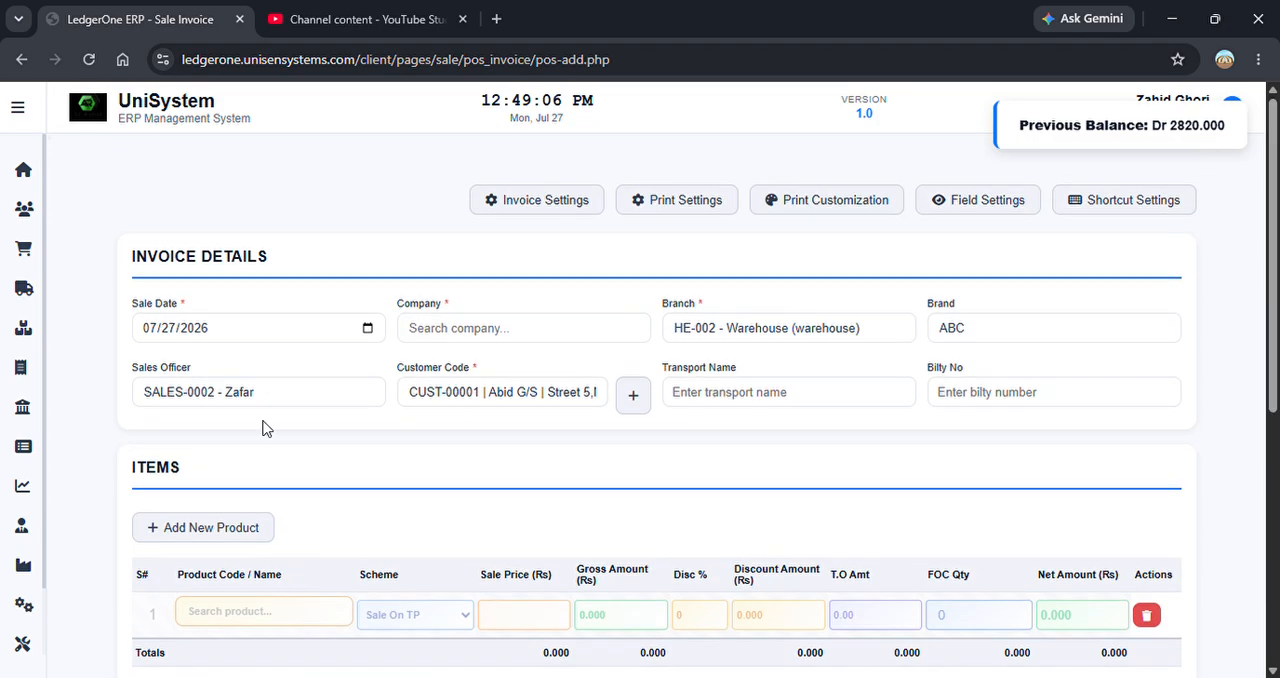
left_click(306, 393)
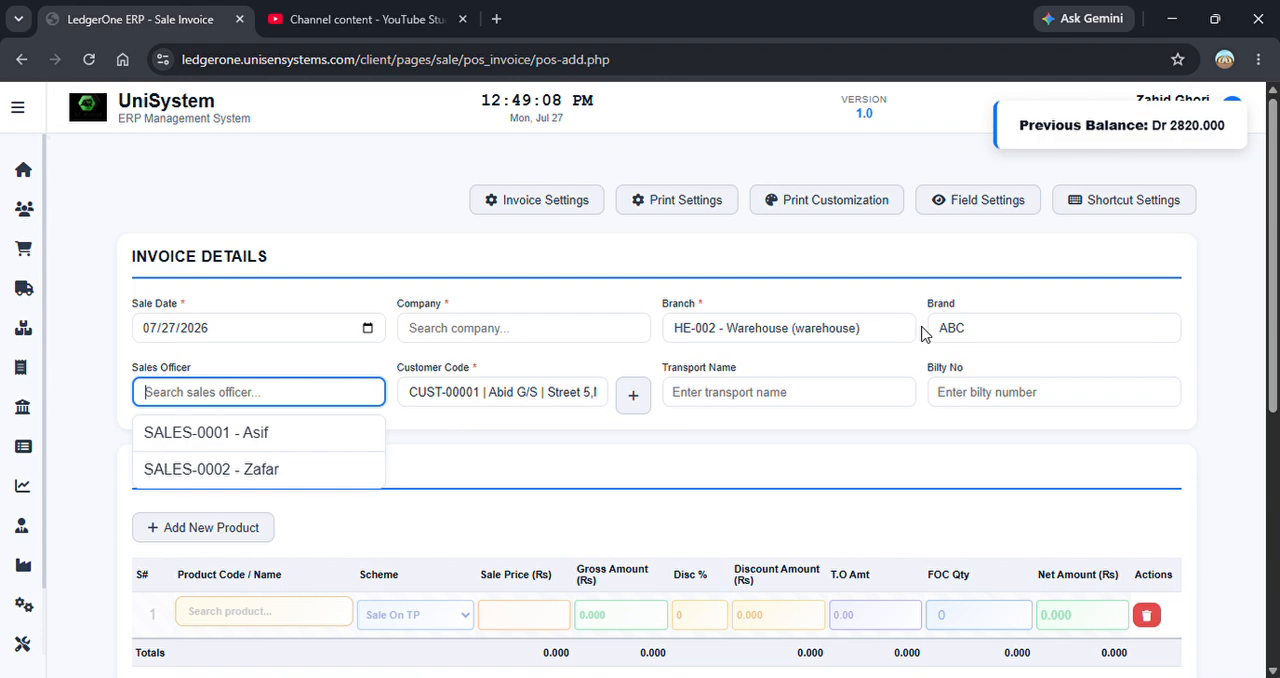
left_click(1024, 338)
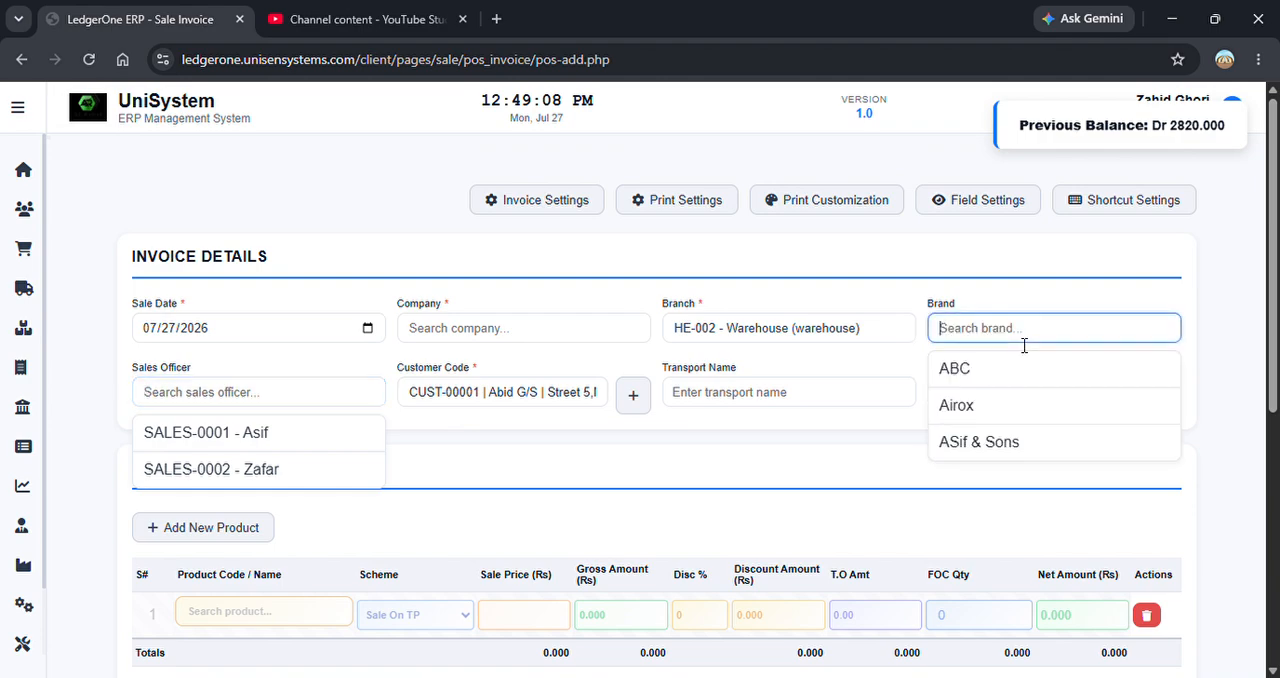
left_click(1004, 447)
Check the products offered for the first item row and reload the invoice form.
scroll(1262, 360, "down", 3)
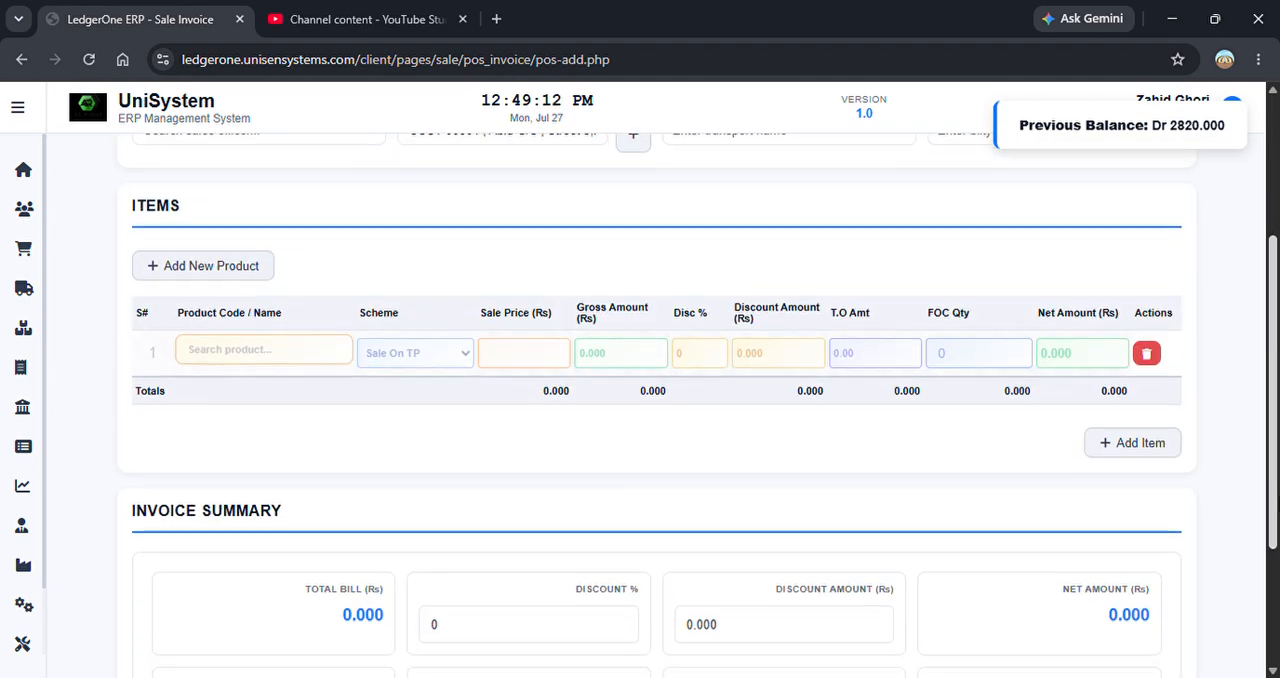
left_click(292, 354)
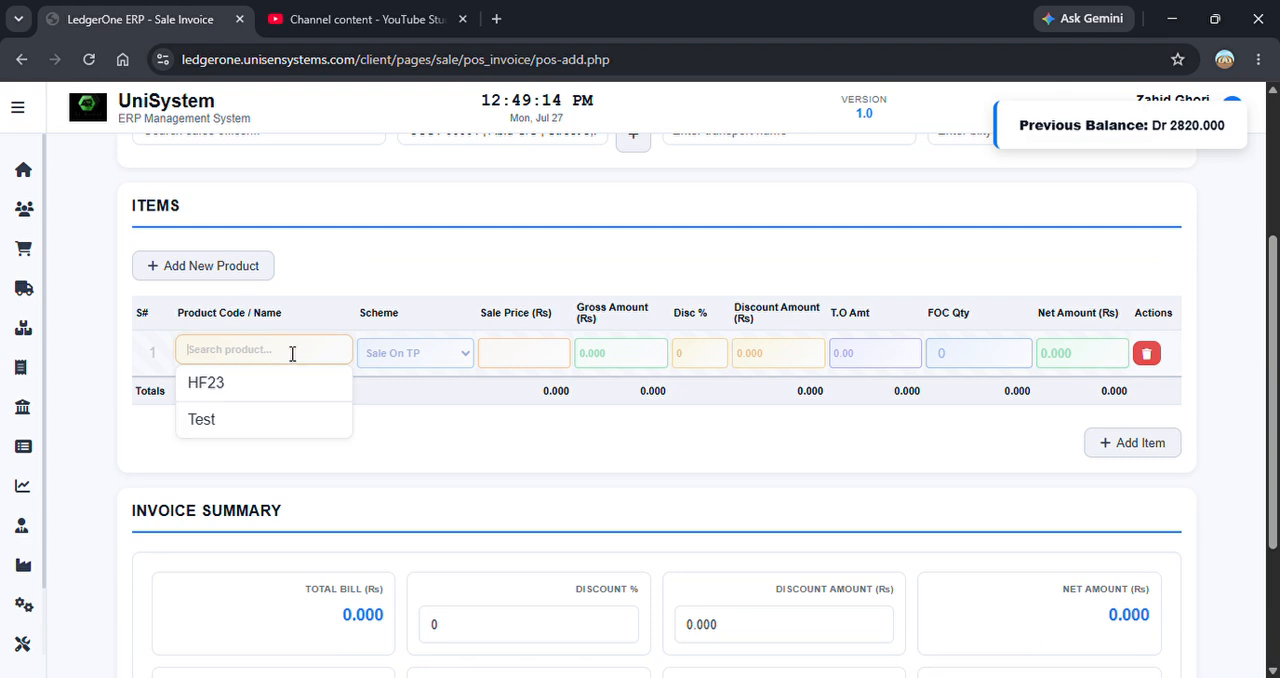
left_click(455, 280)
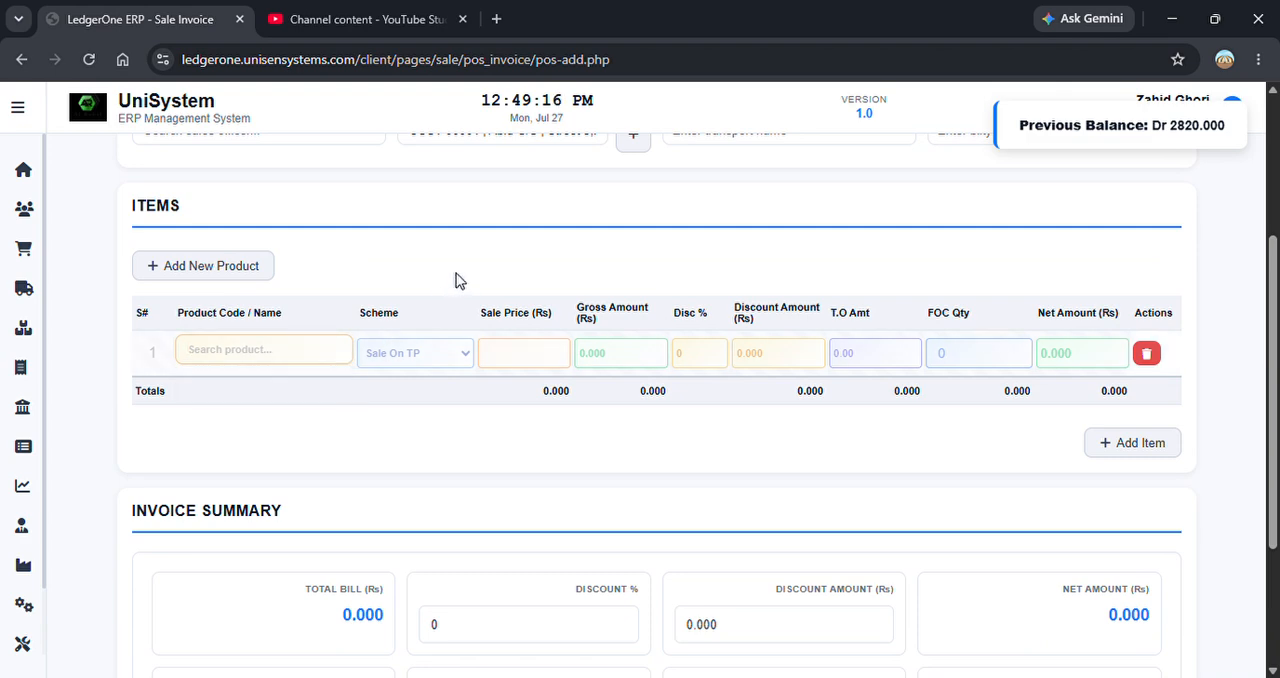
key("F5")
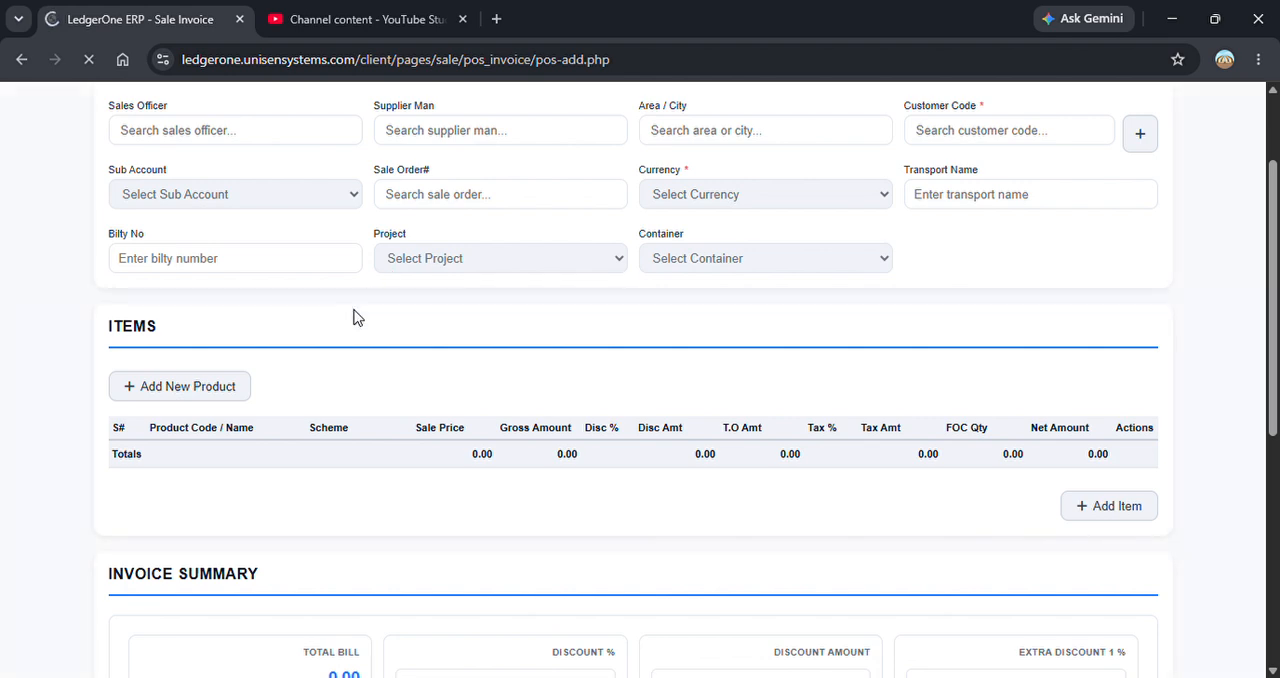
Pick the product Sample in the first item row and replace it with HF23.
left_click(287, 353)
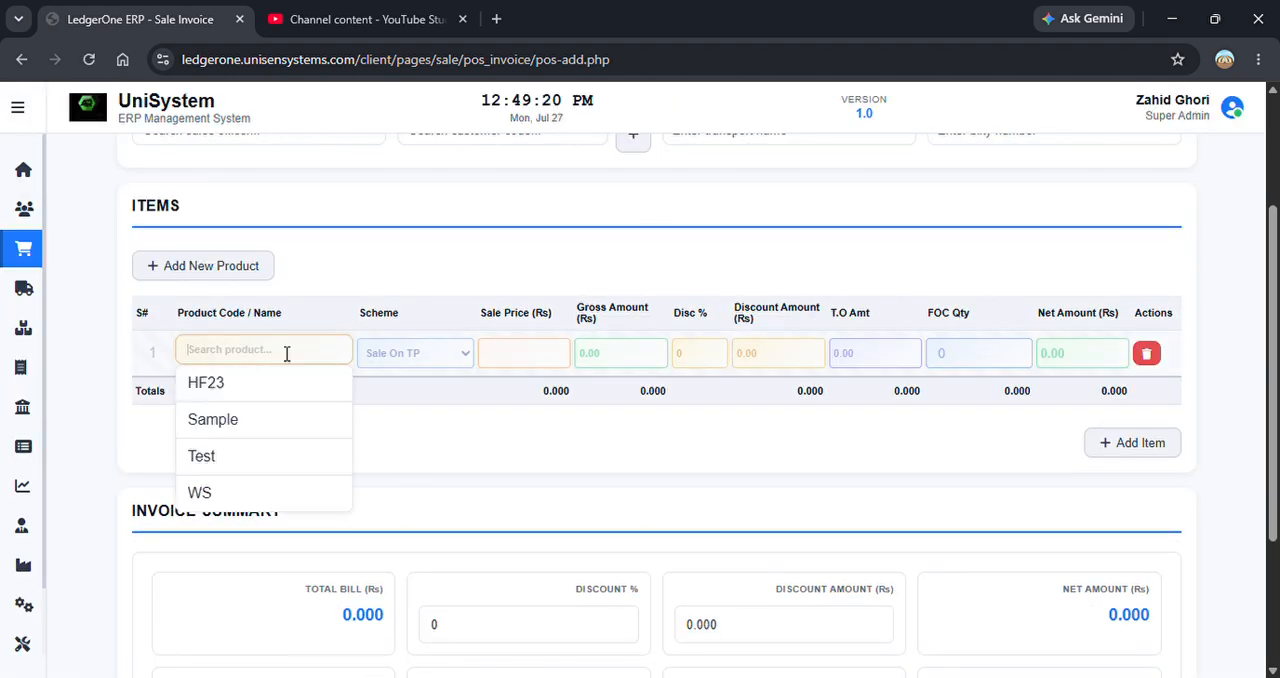
left_click(275, 419)
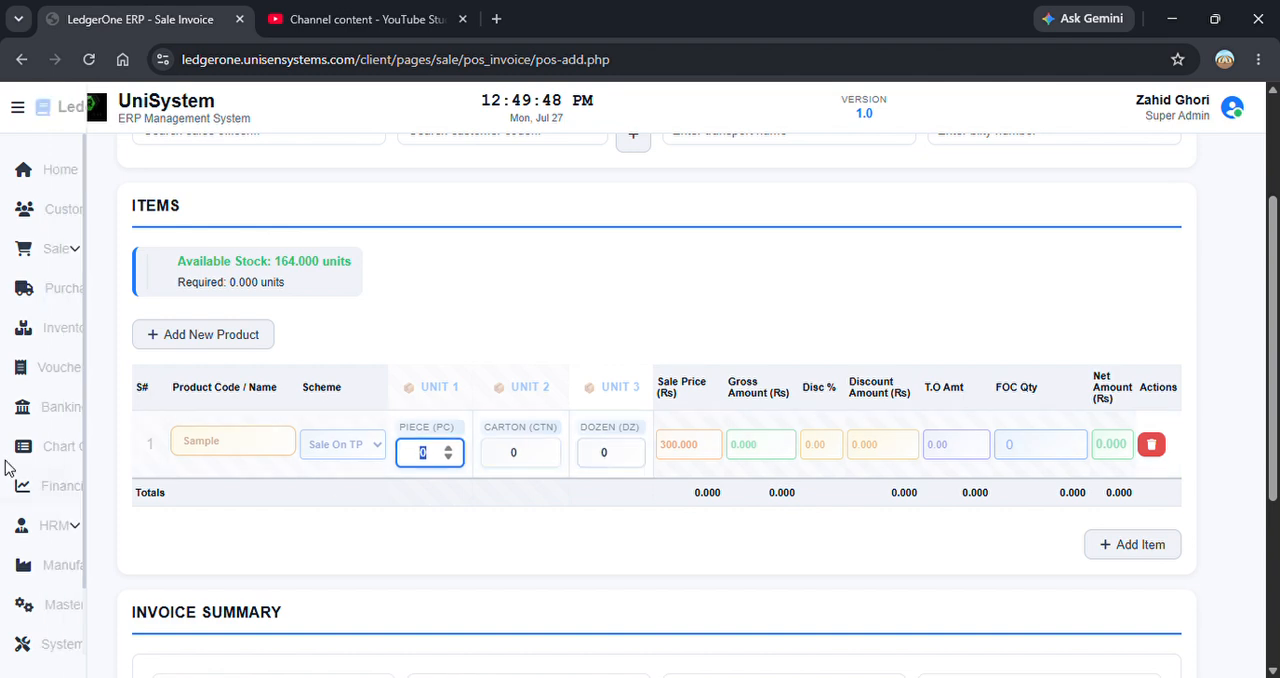
left_click(253, 458)
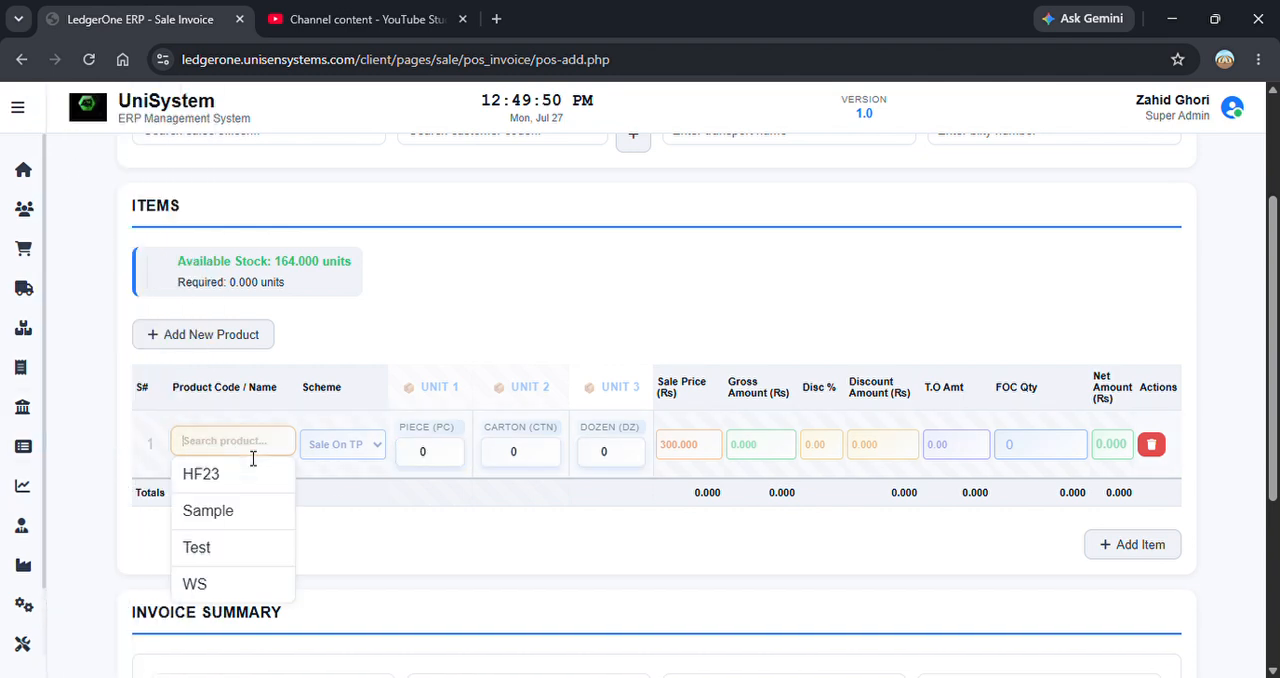
left_click(246, 478)
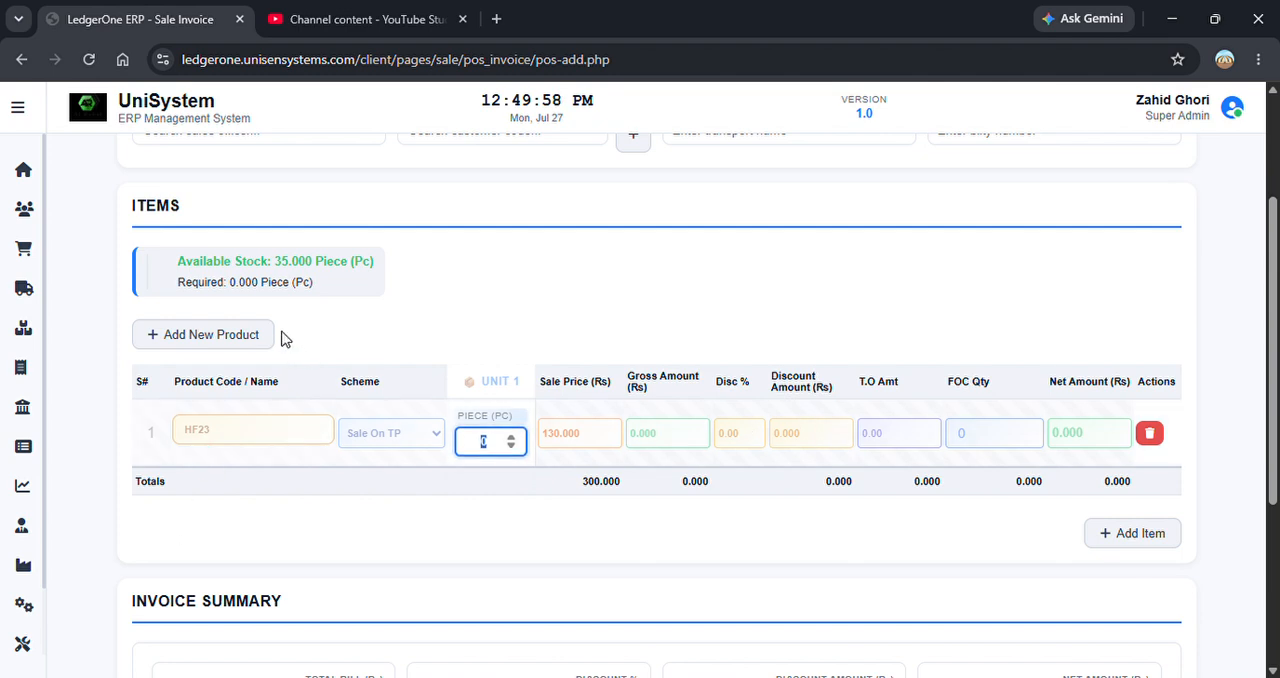
Try a quantity of 36 pieces for the HF23 item and clear the quantity.
type("36")
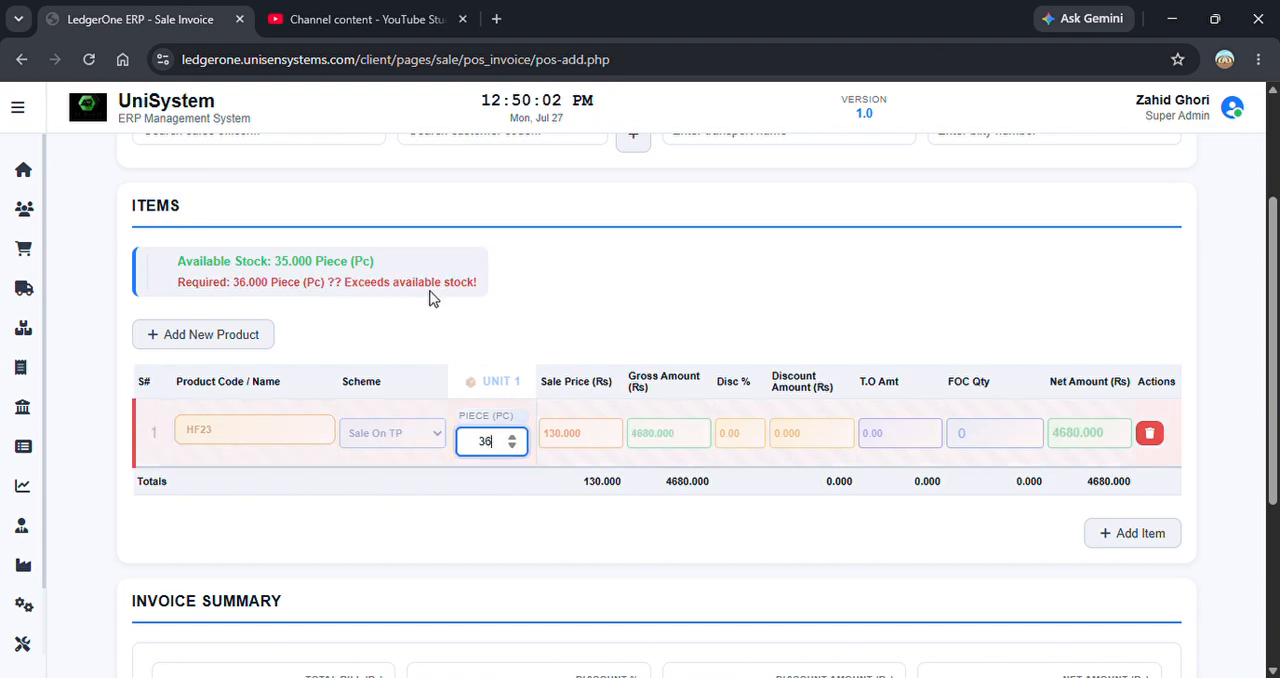
key("BackSpace")
key("BackSpace")
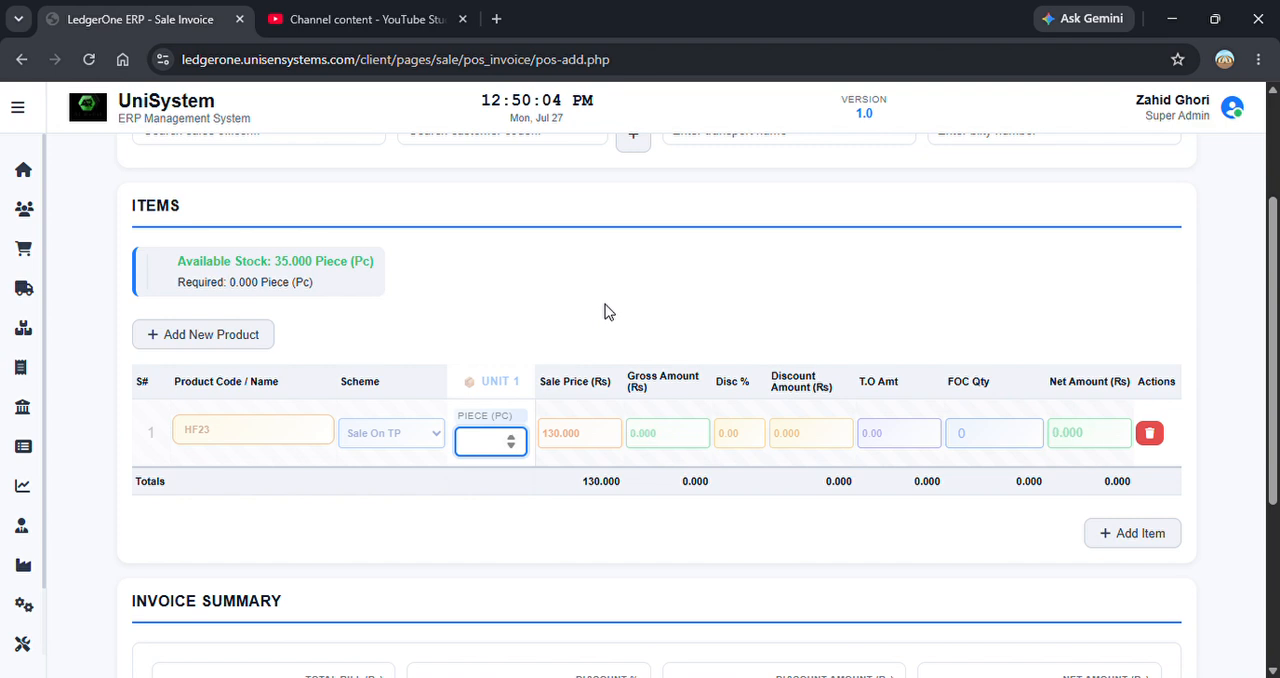
Set the HF23 item's quantity to 1 piece and assign the first listed customer to the invoice.
type("1")
left_click(604, 443)
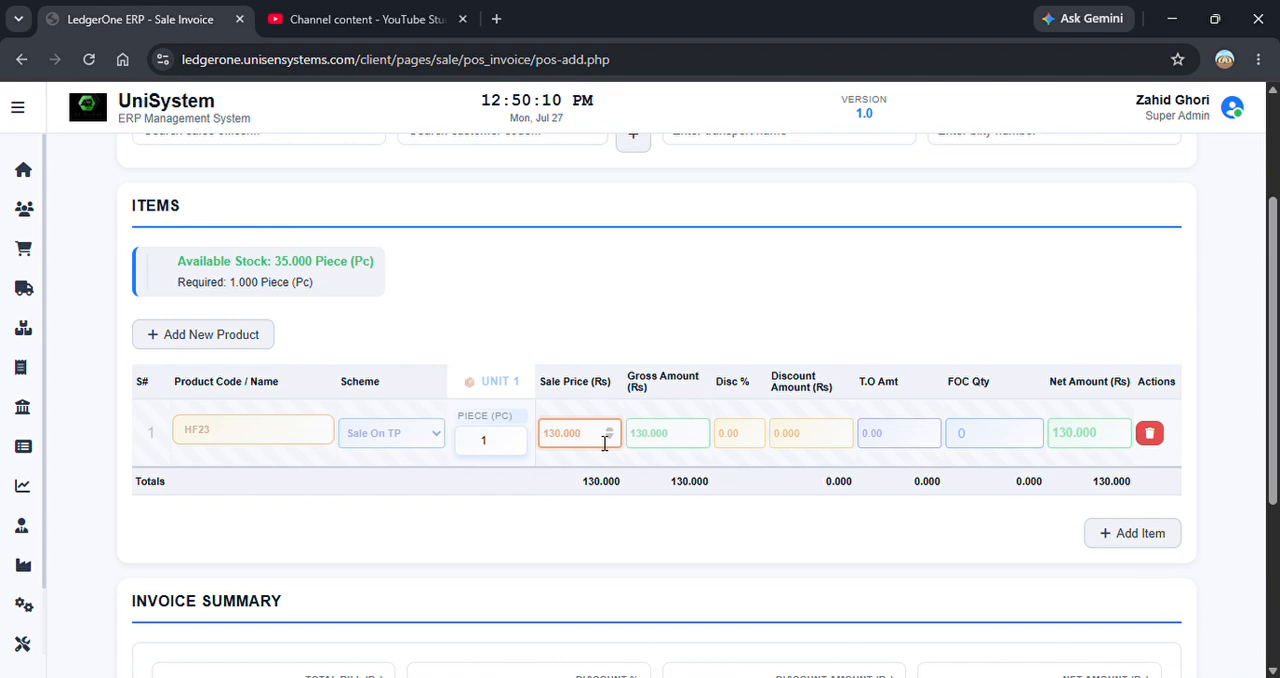
double_click(604, 443)
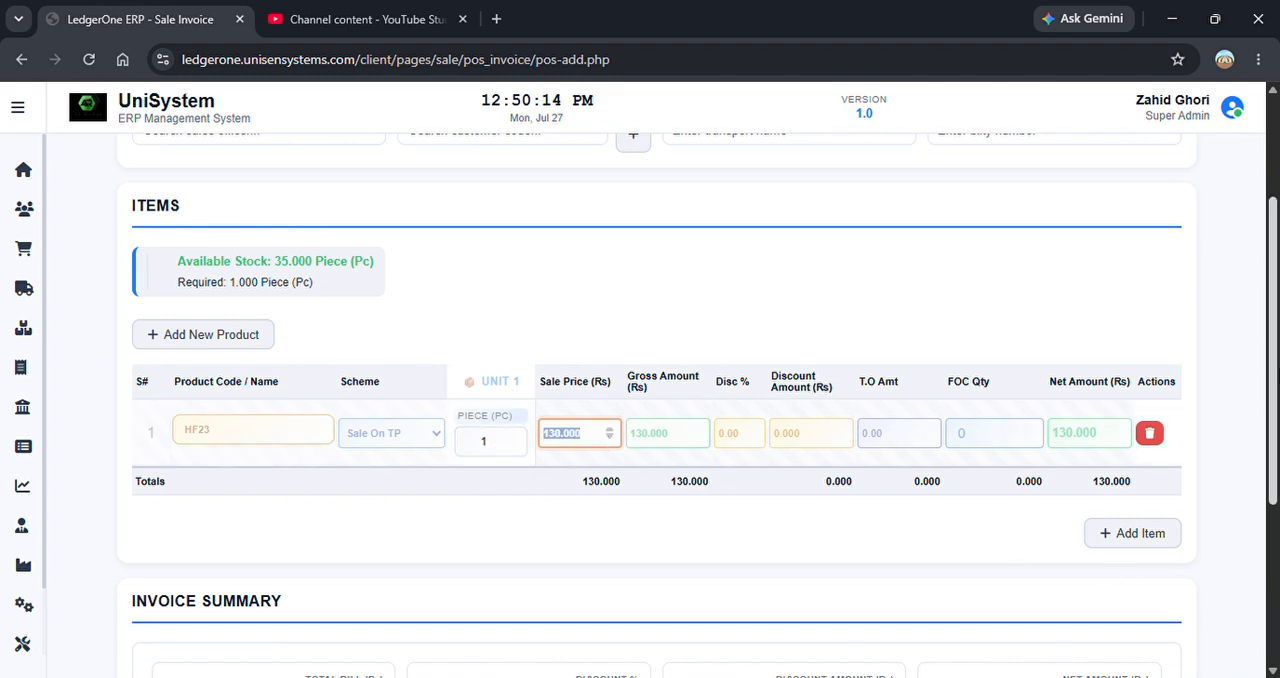
left_click_drag(1276, 248, 1274, 158)
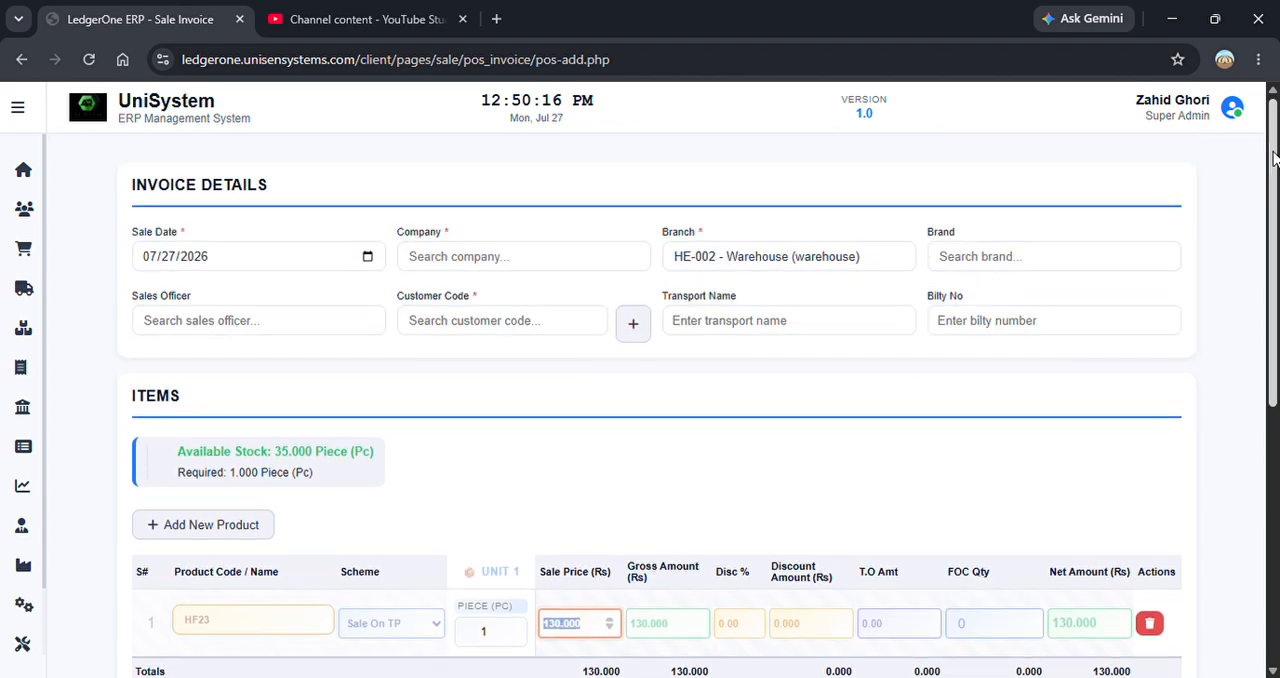
left_click(555, 325)
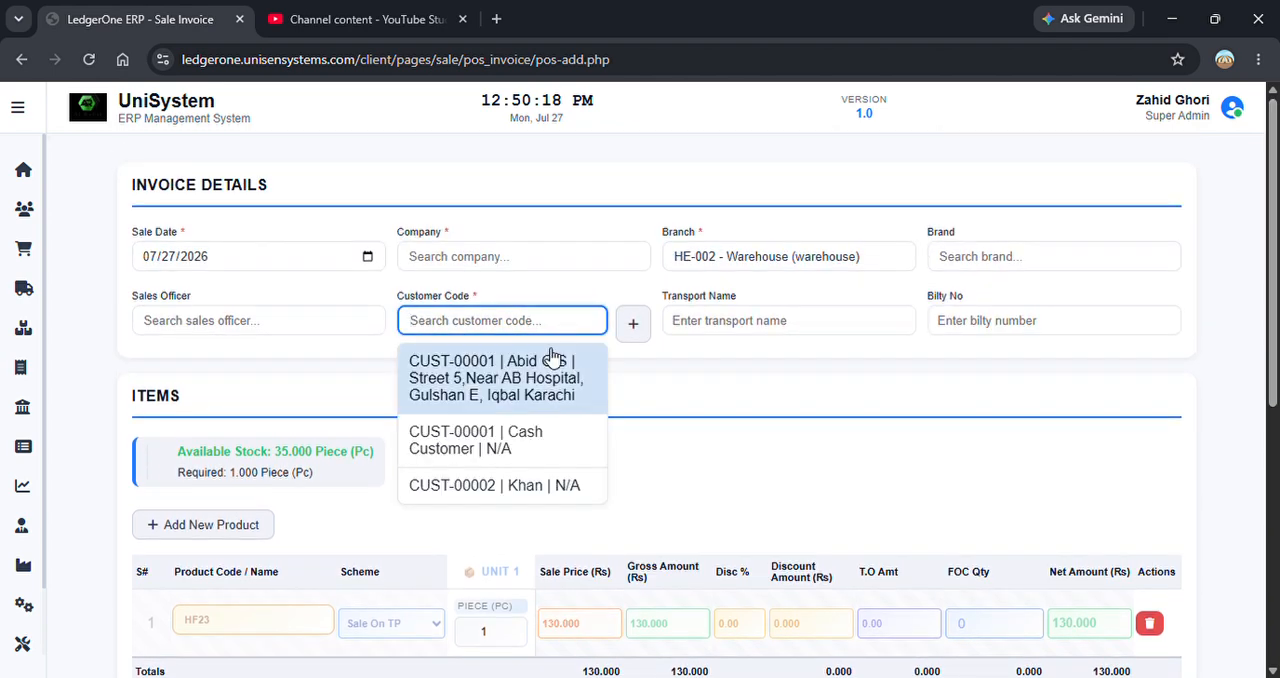
left_click(551, 354)
Try a sale price of 100 for the HF23 item and replace it with 150.
left_click_drag(1273, 335, 1273, 451)
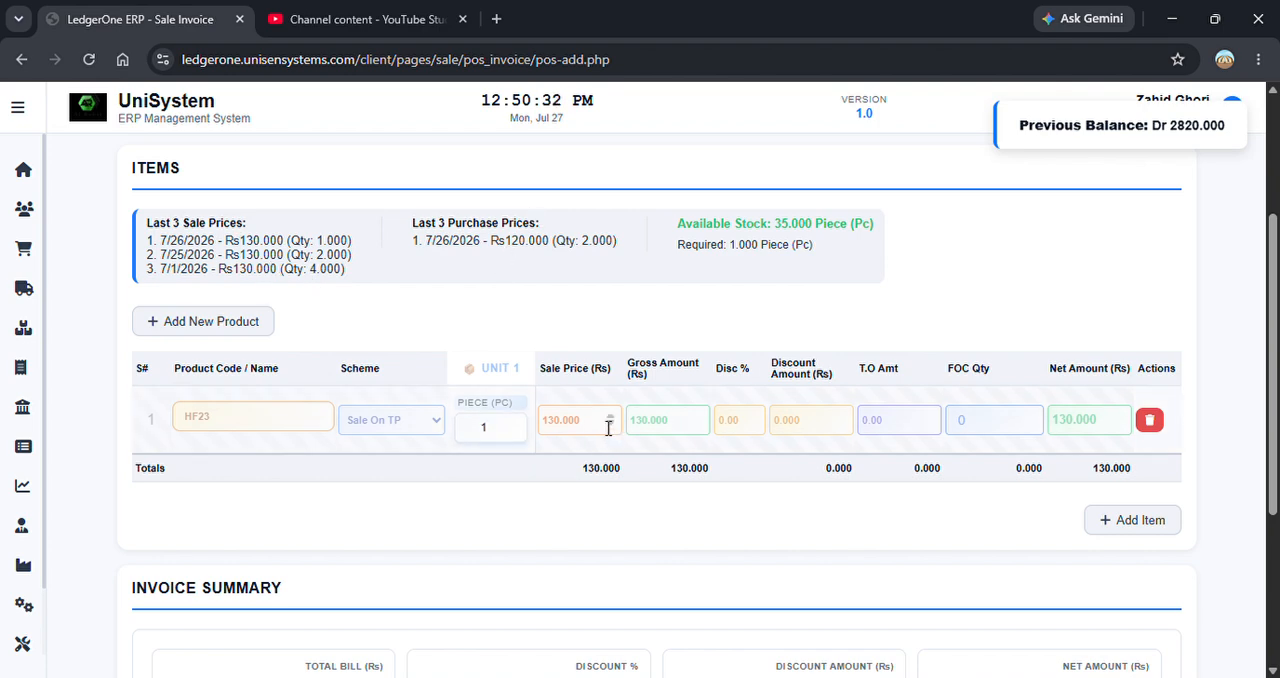
left_click_drag(608, 428, 565, 422)
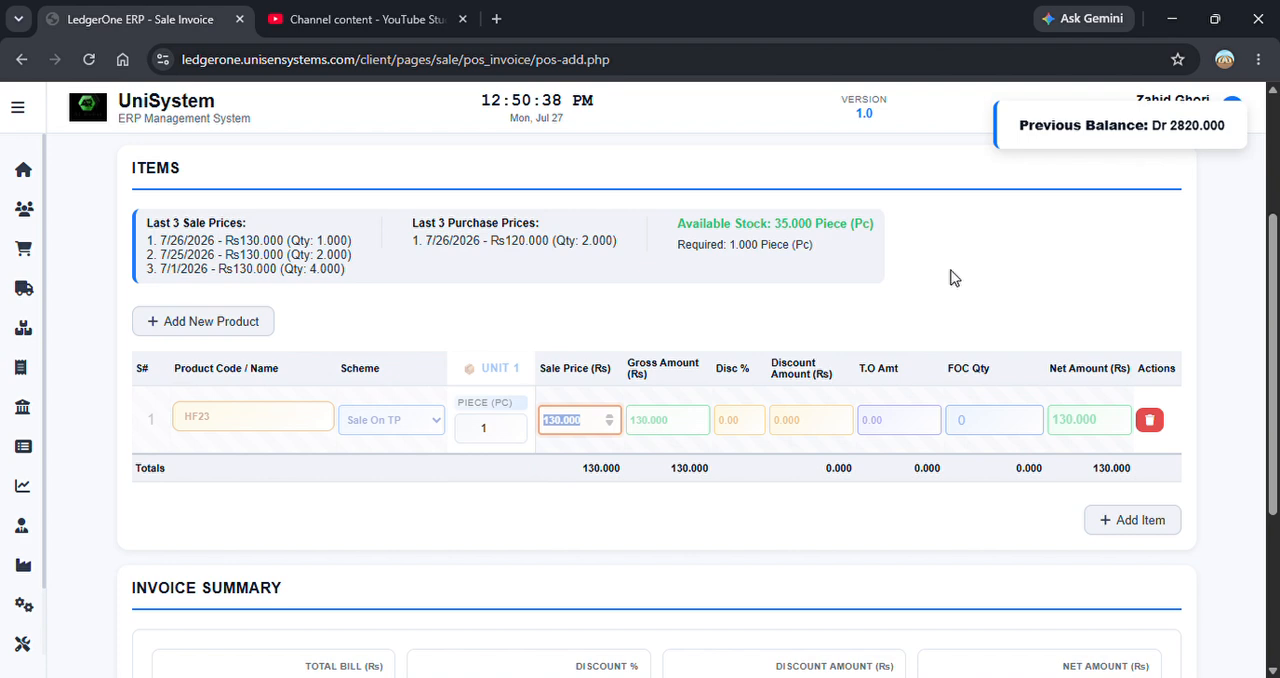
type("100")
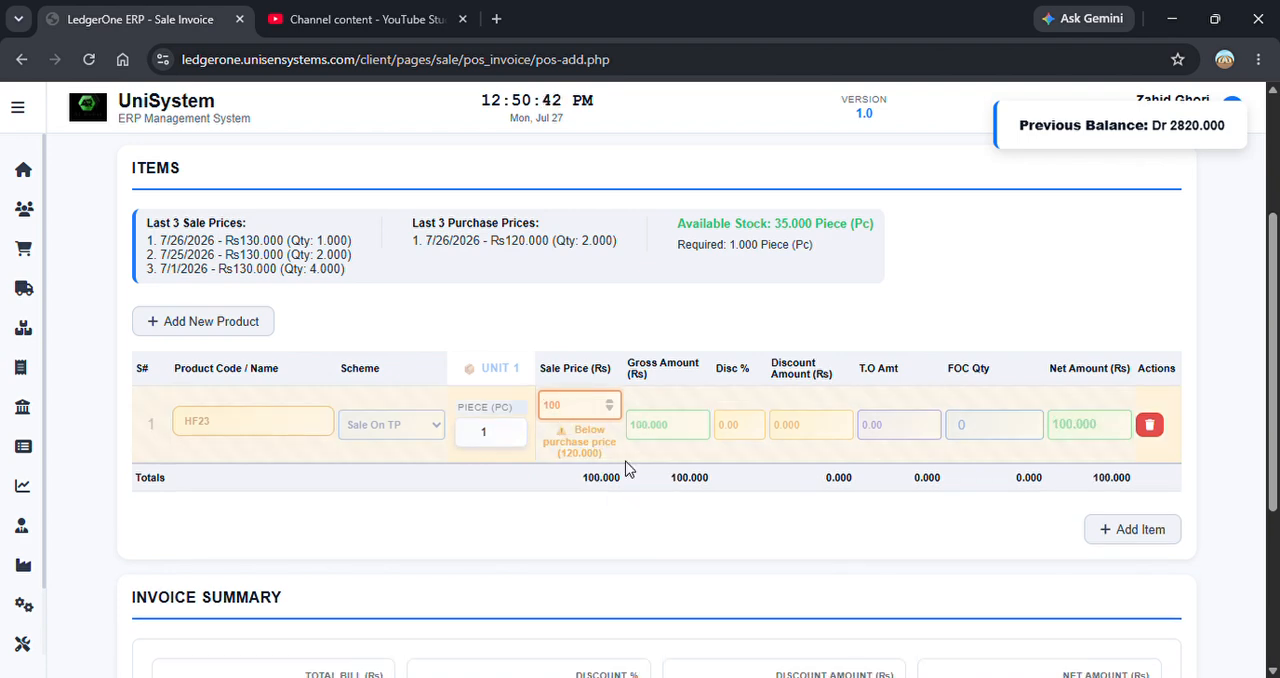
key("BackSpace")
key("BackSpace")
key("BackSpace")
type("15")
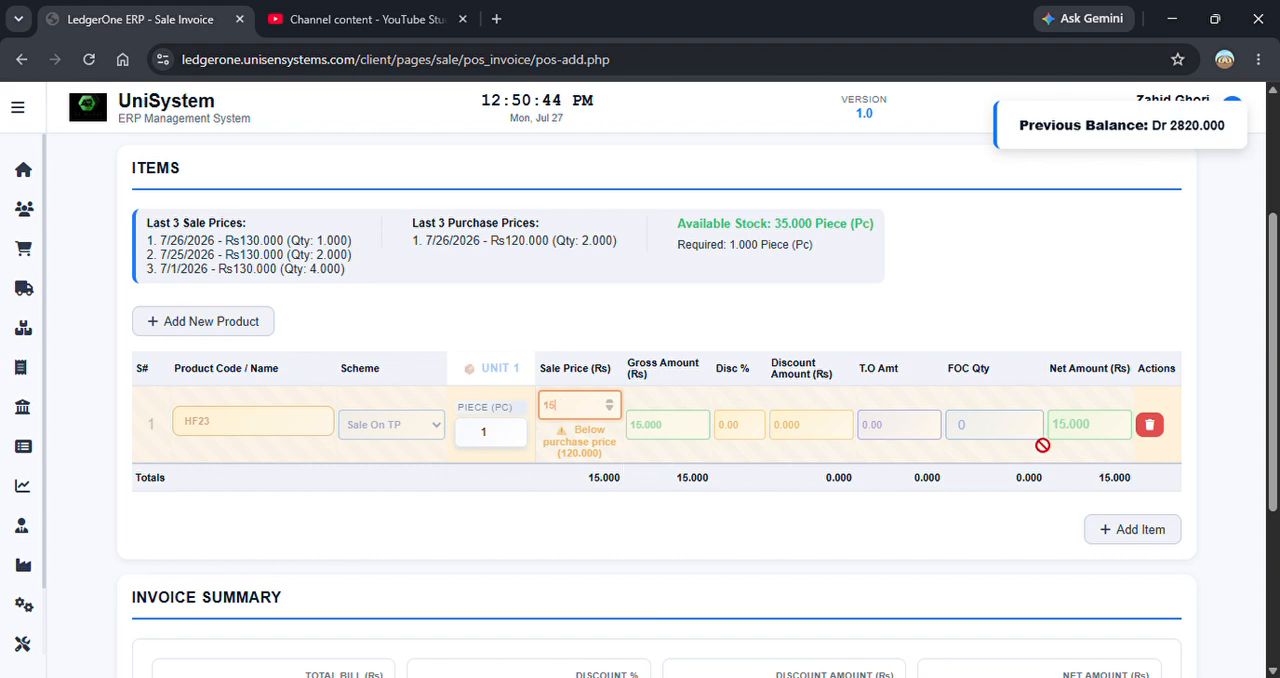
type("0")
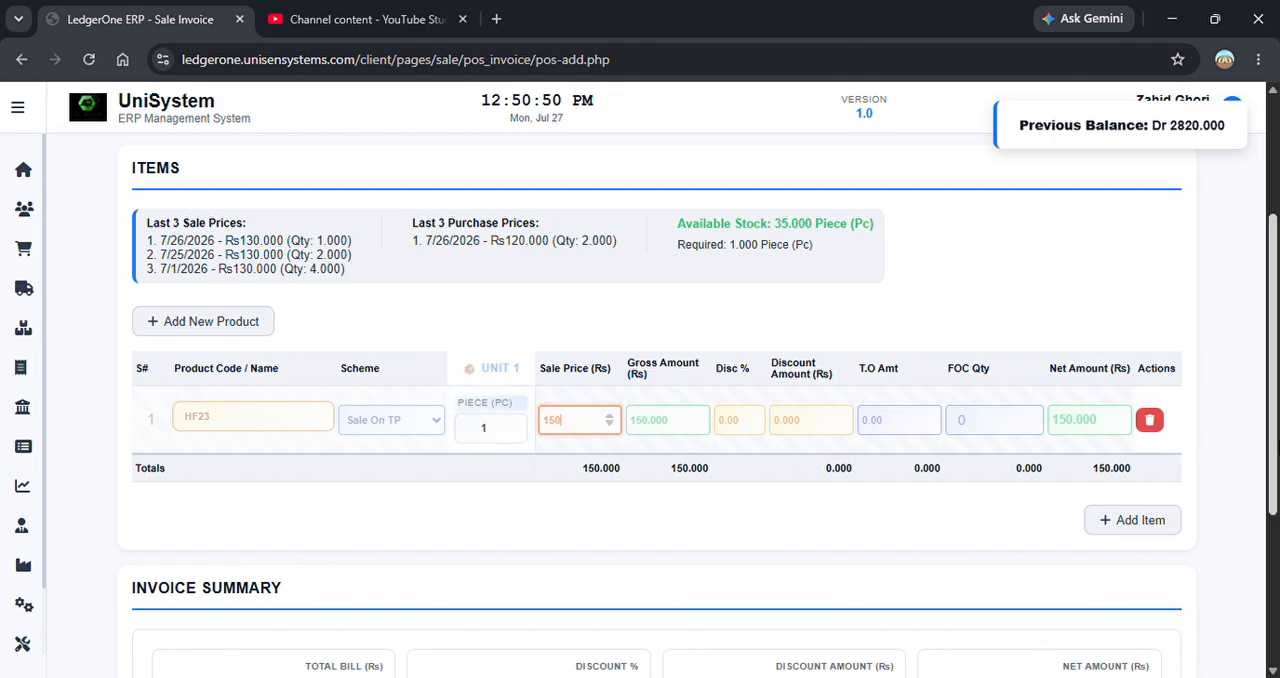
Review the payment fields in the invoice summary and save the invoice.
scroll(656, 400, "down", 3)
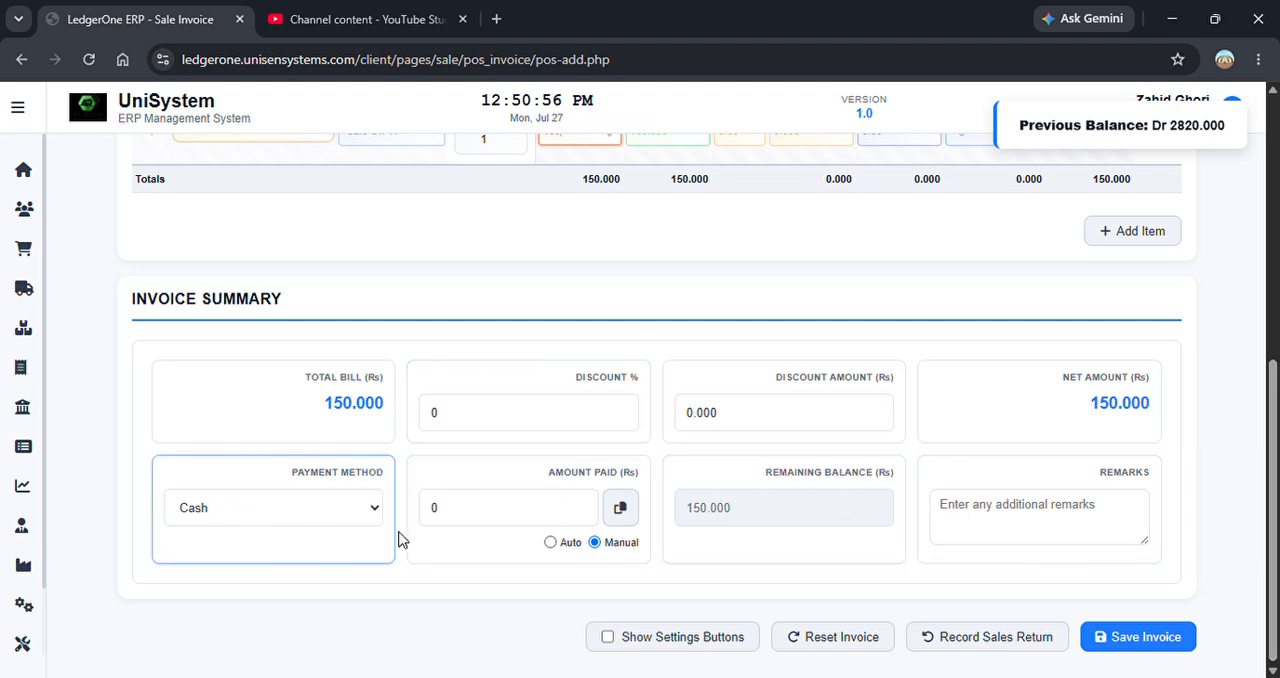
left_click(560, 518)
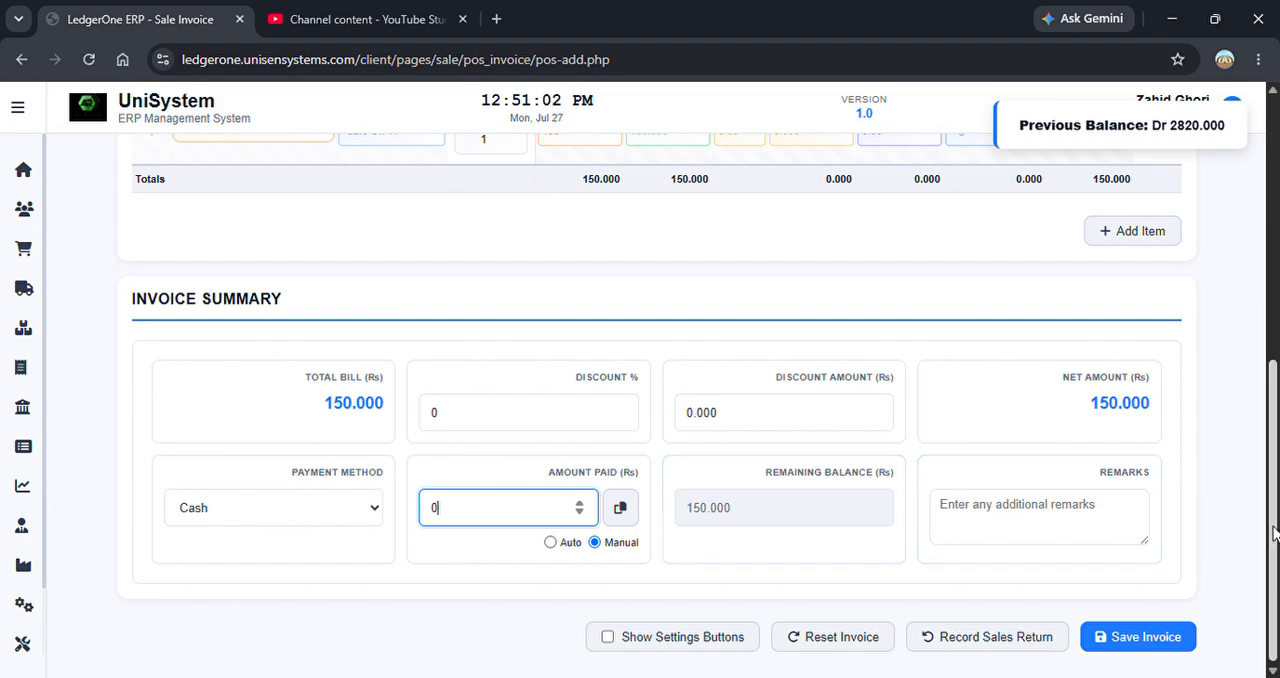
scroll(1276, 327, "up", 5)
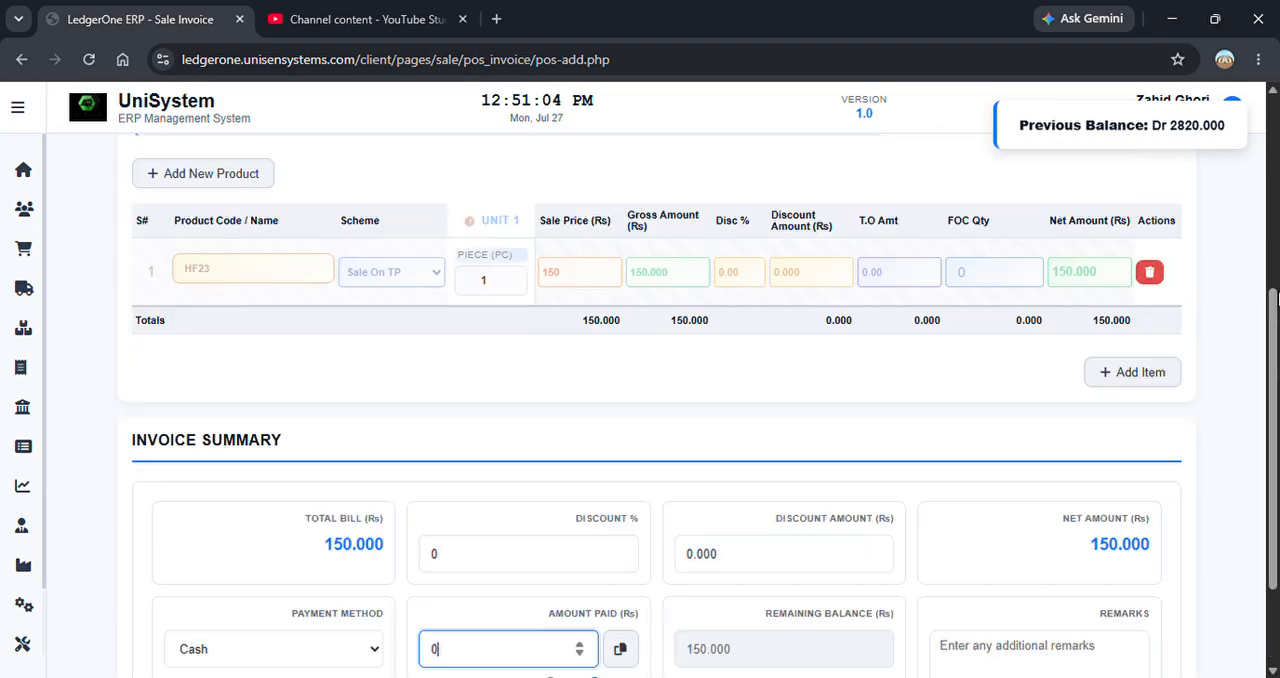
scroll(1276, 300, "down", 5)
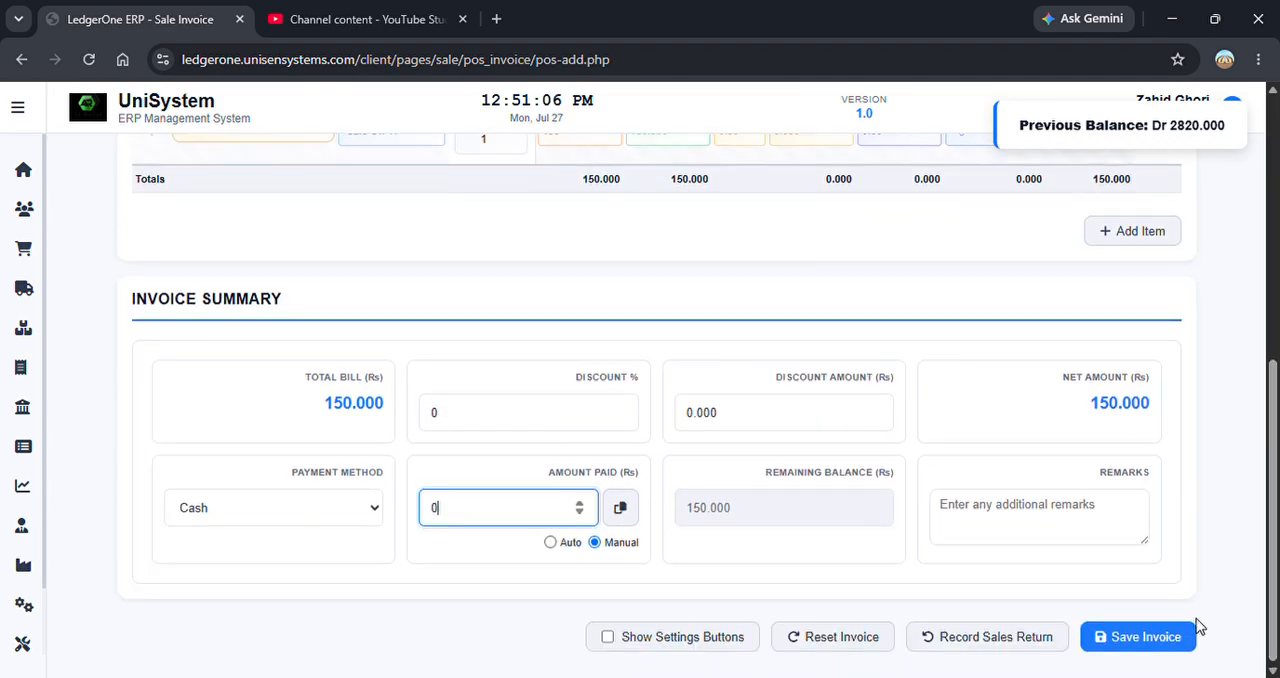
left_click(1145, 645)
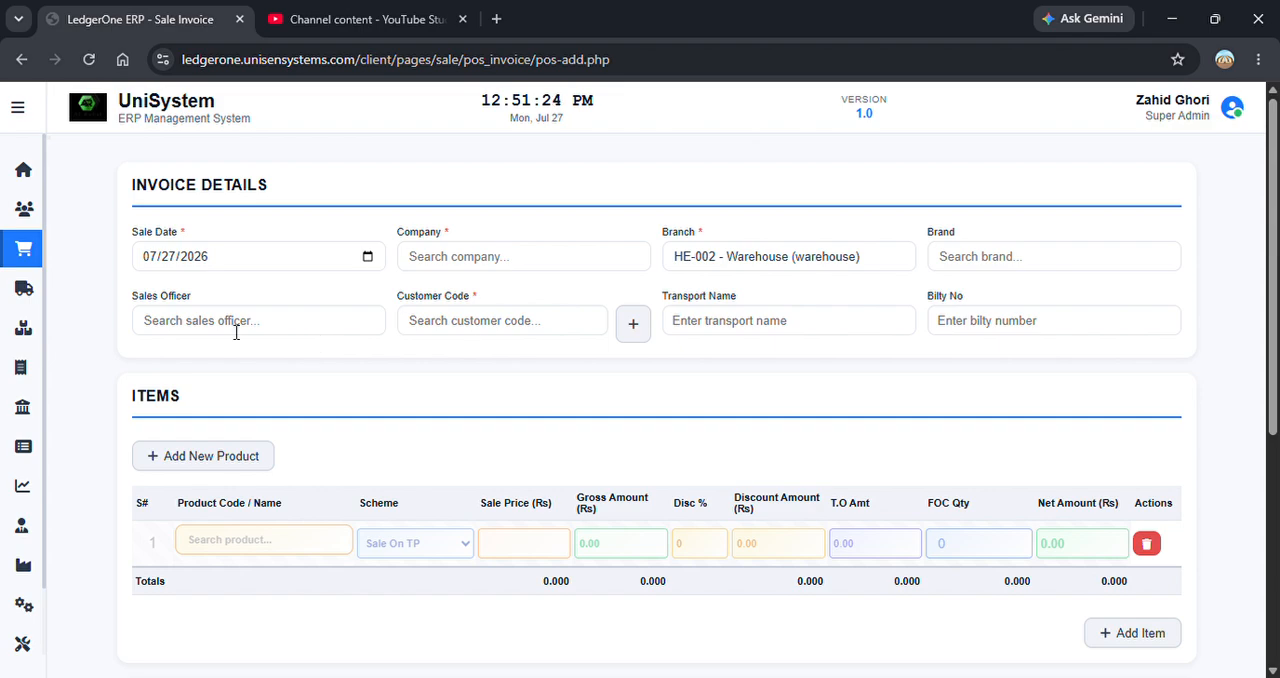
Show the settings buttons on the sale invoice form.
mouse_move(1276, 195)
left_mouse_down()
mouse_move(1276, 211)
mouse_move(1277, 195)
left_mouse_up()
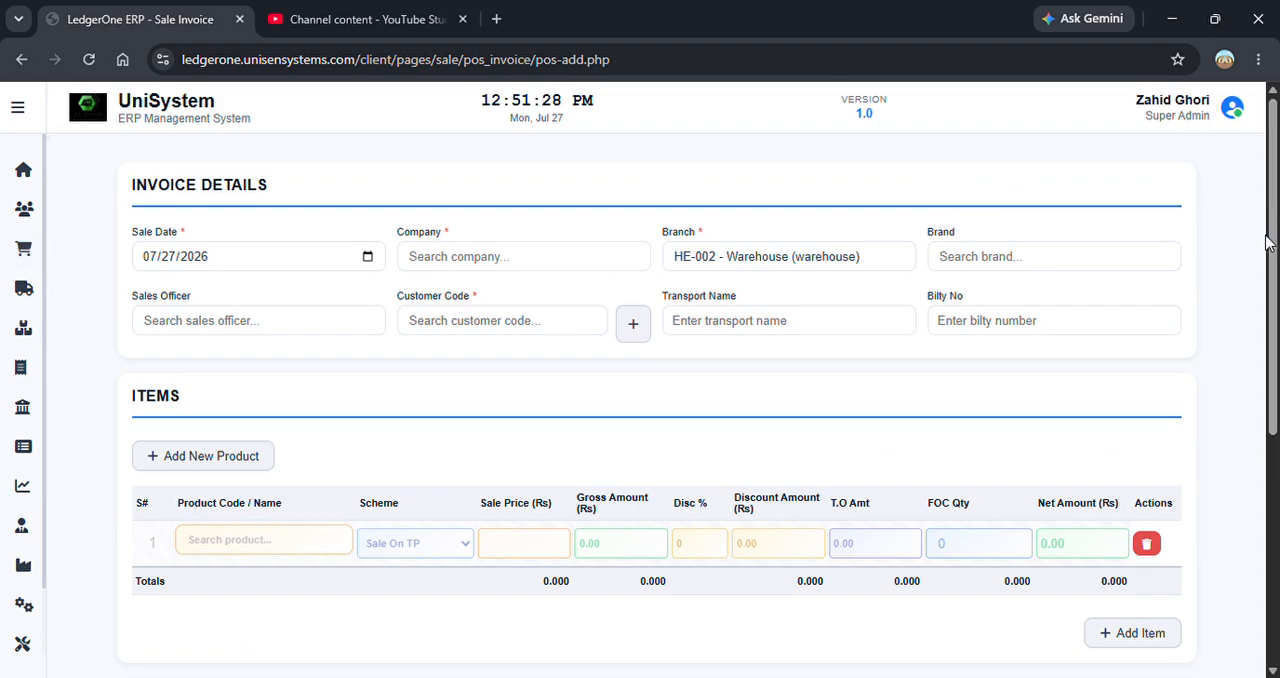
scroll(950, 420, "down", 4)
left_click(636, 640)
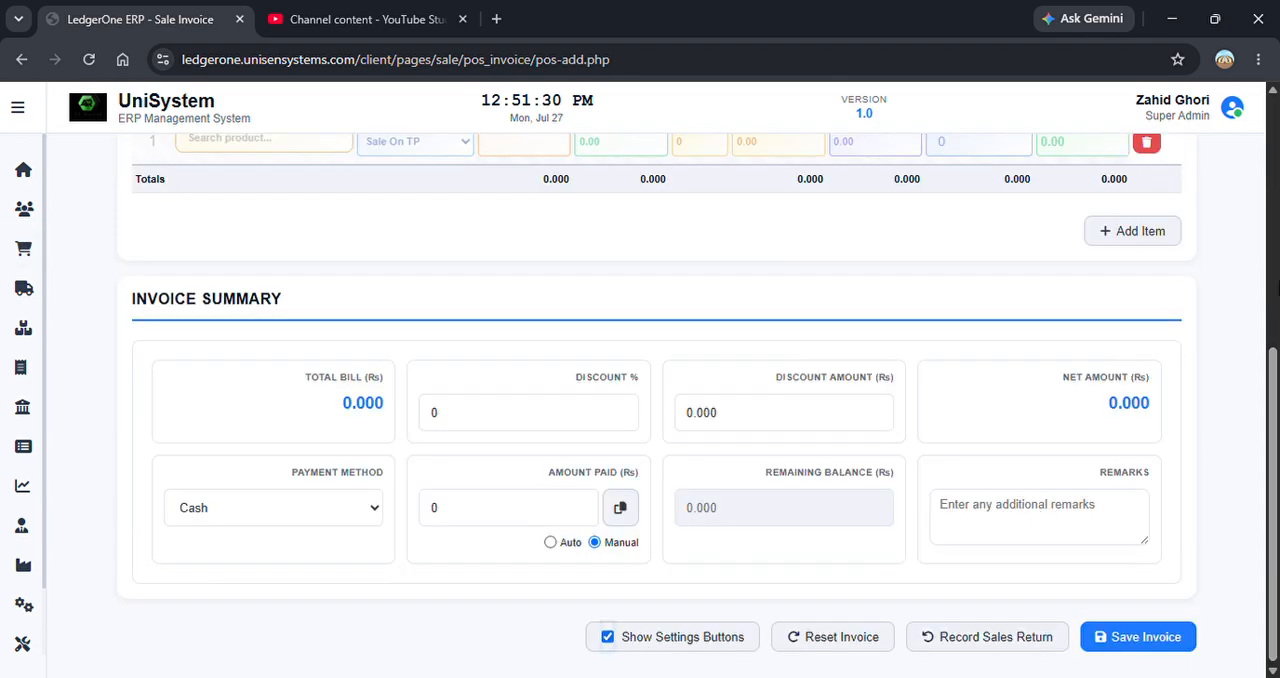
scroll(1276, 279, "up", 5)
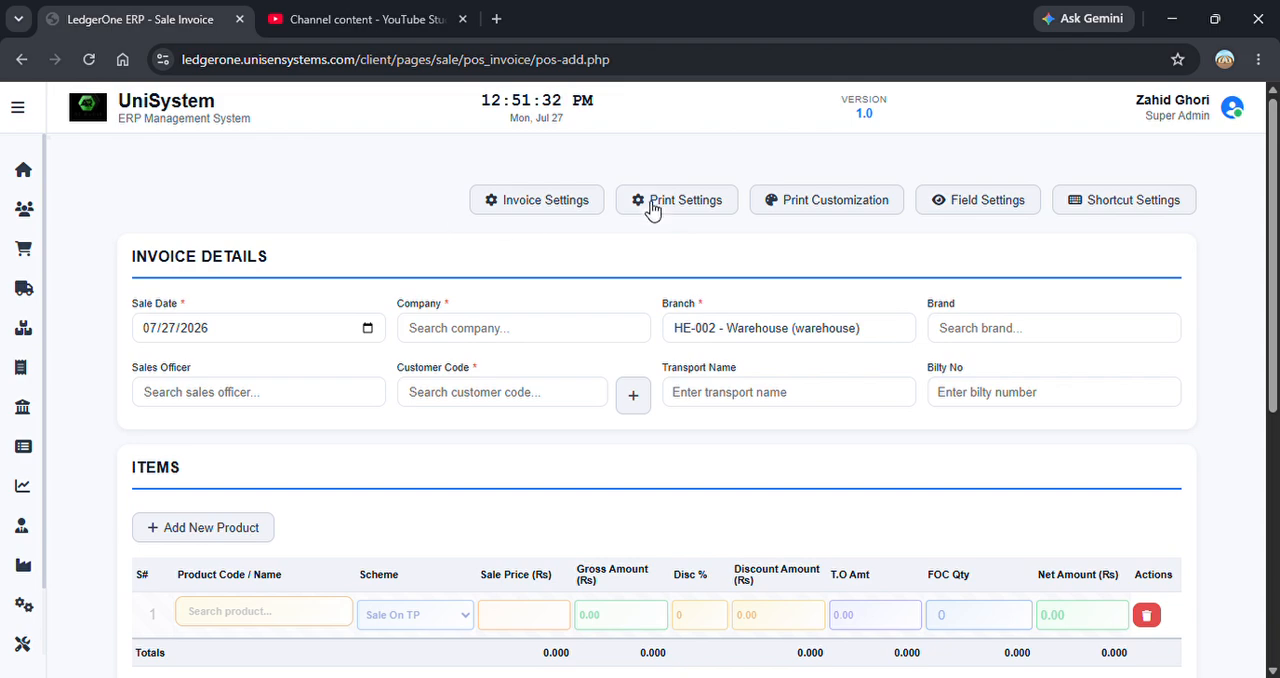
Enable auto-fill of default values in the invoice settings and save the settings.
left_click(528, 206)
left_click(814, 403)
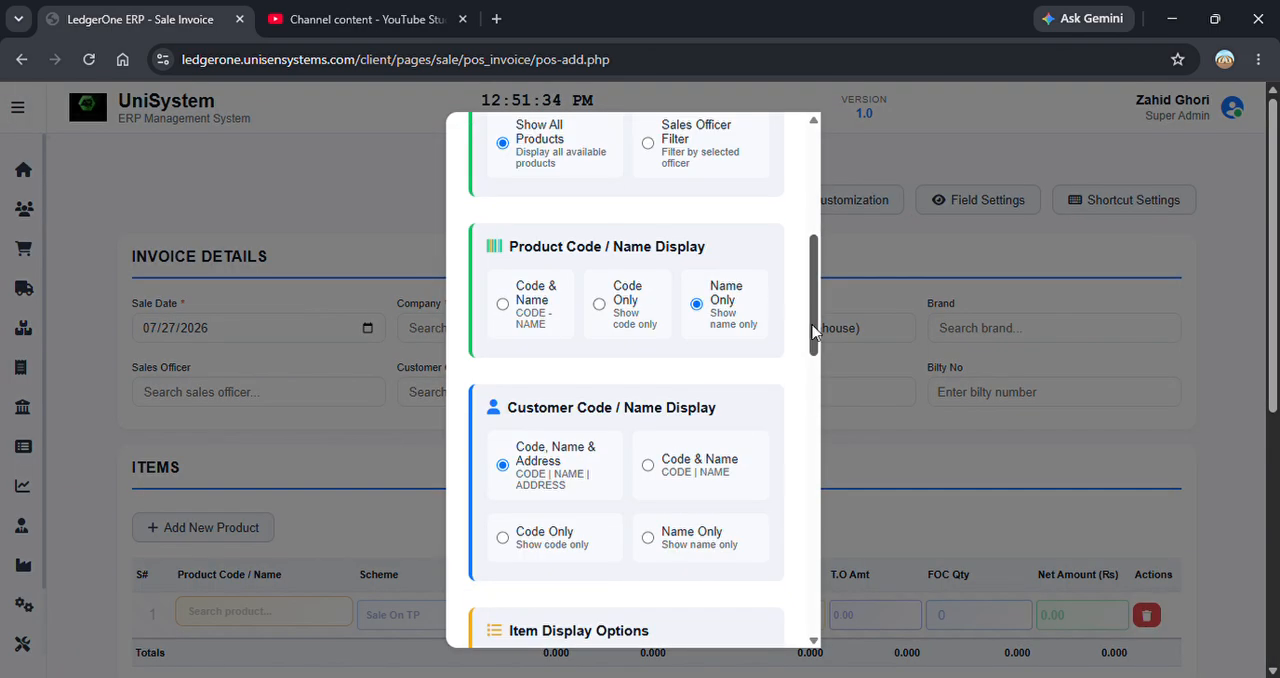
left_click_drag(813, 315, 832, 502)
left_click(502, 290)
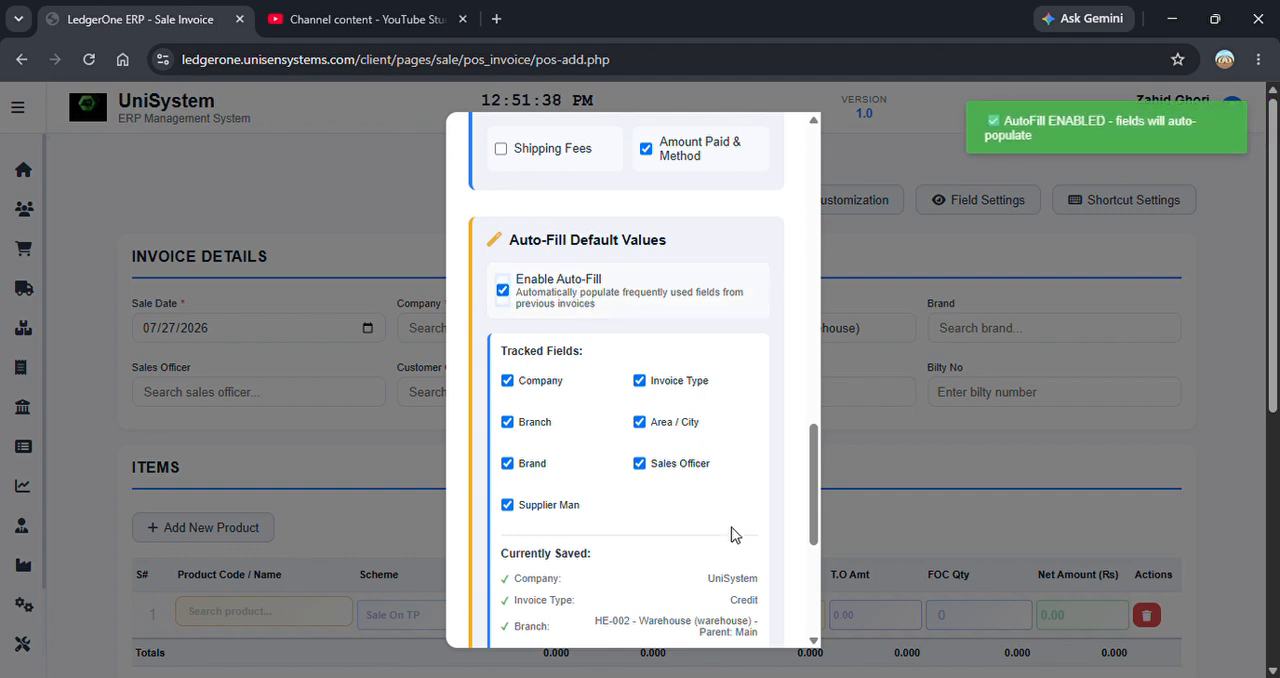
left_click(821, 583)
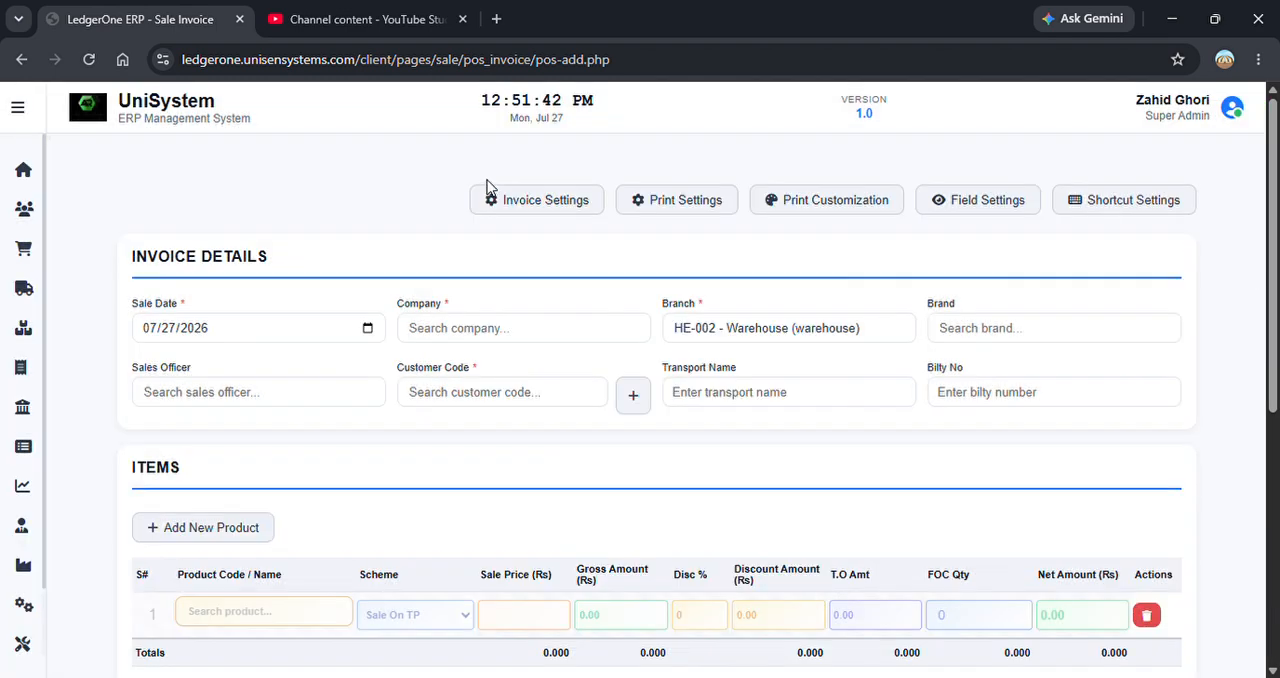
left_click(548, 208)
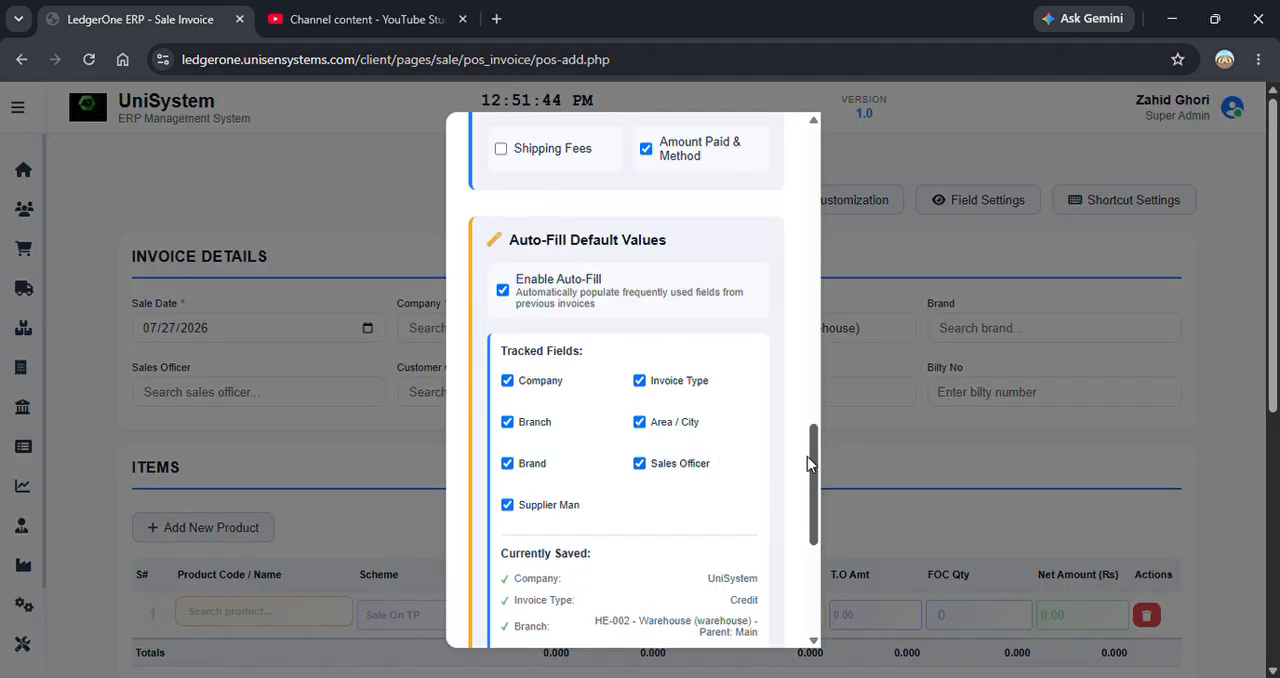
left_click_drag(815, 505, 830, 605)
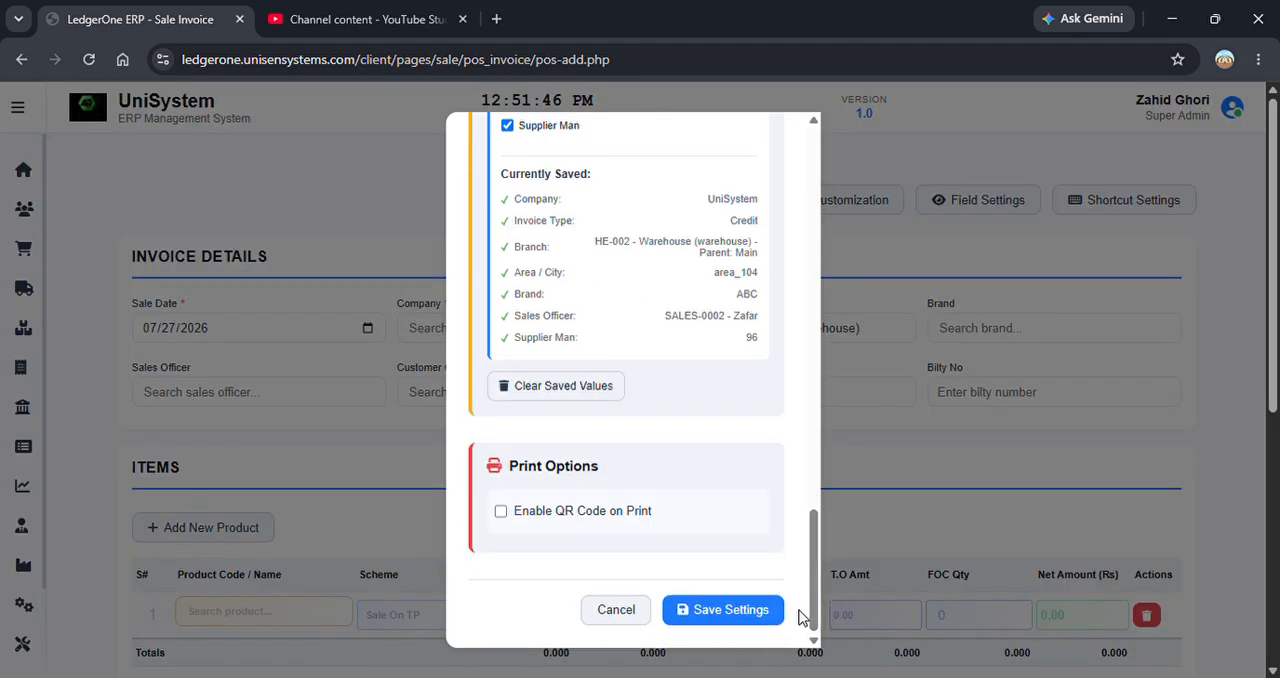
left_click(765, 613)
left_click(821, 183)
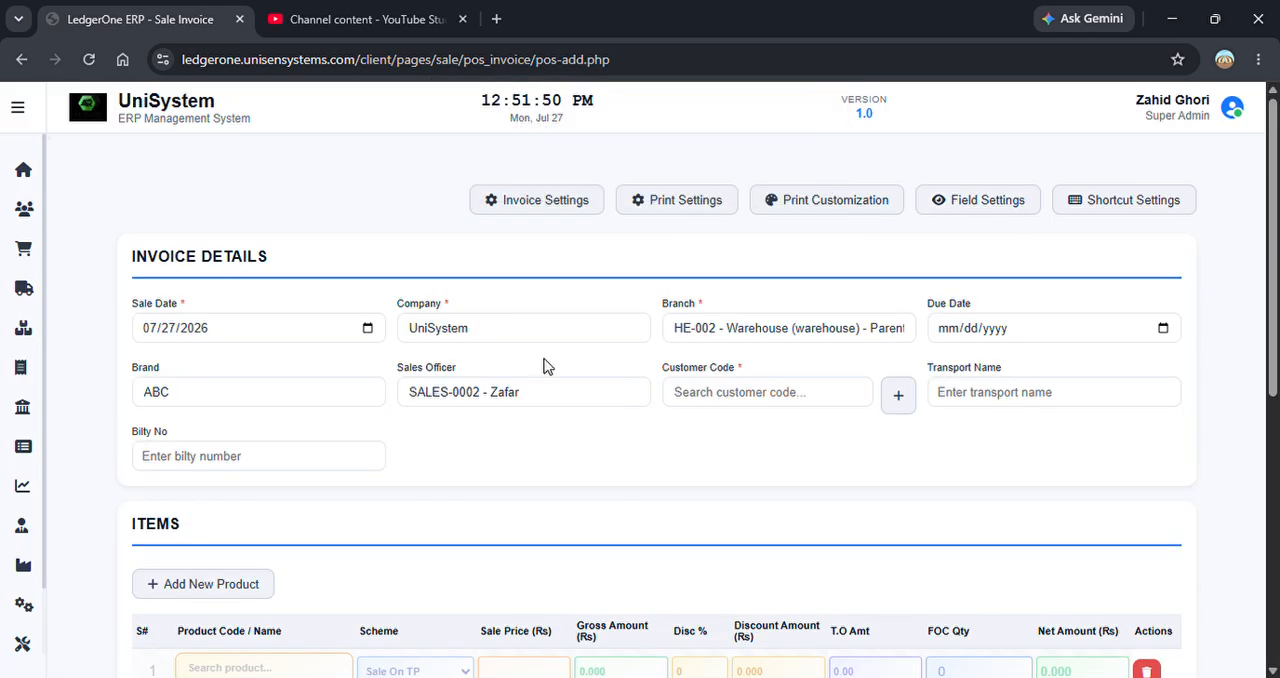
Assign the third listed customer and add the product Test with a quantity of 1 piece.
left_click(775, 400)
left_click(765, 554)
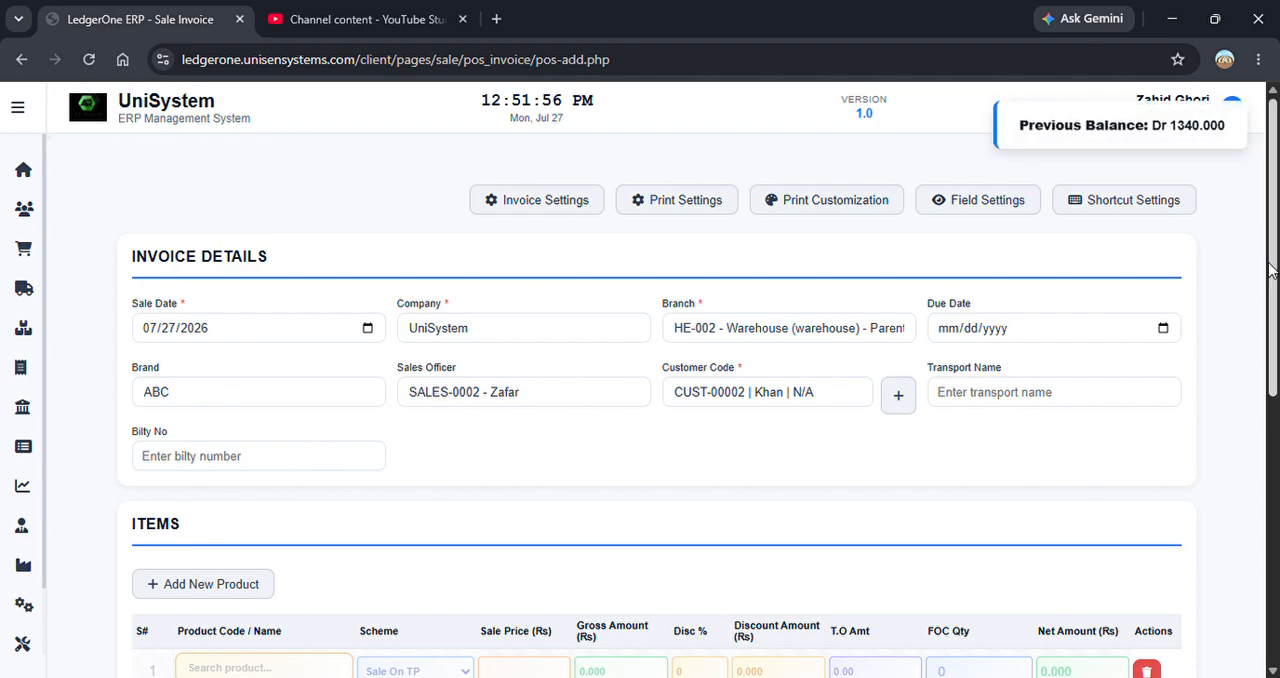
scroll(286, 534, "down", 5)
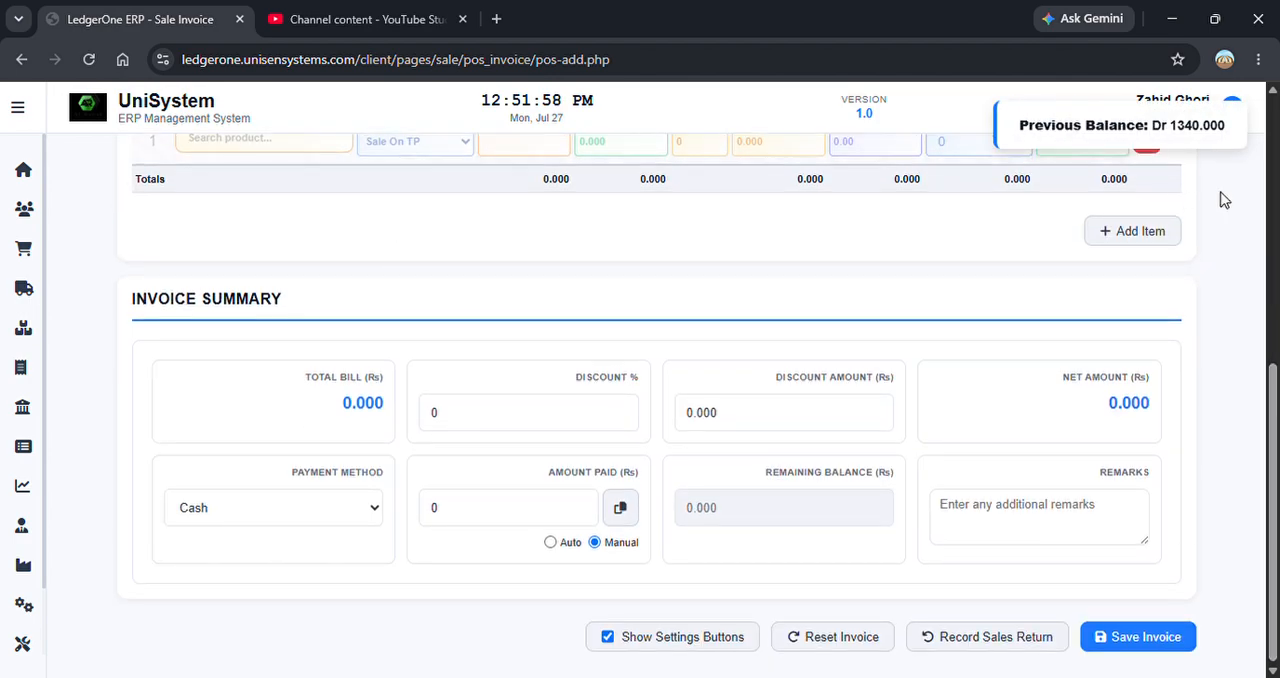
scroll(614, 302, "up", 2)
left_click(255, 296)
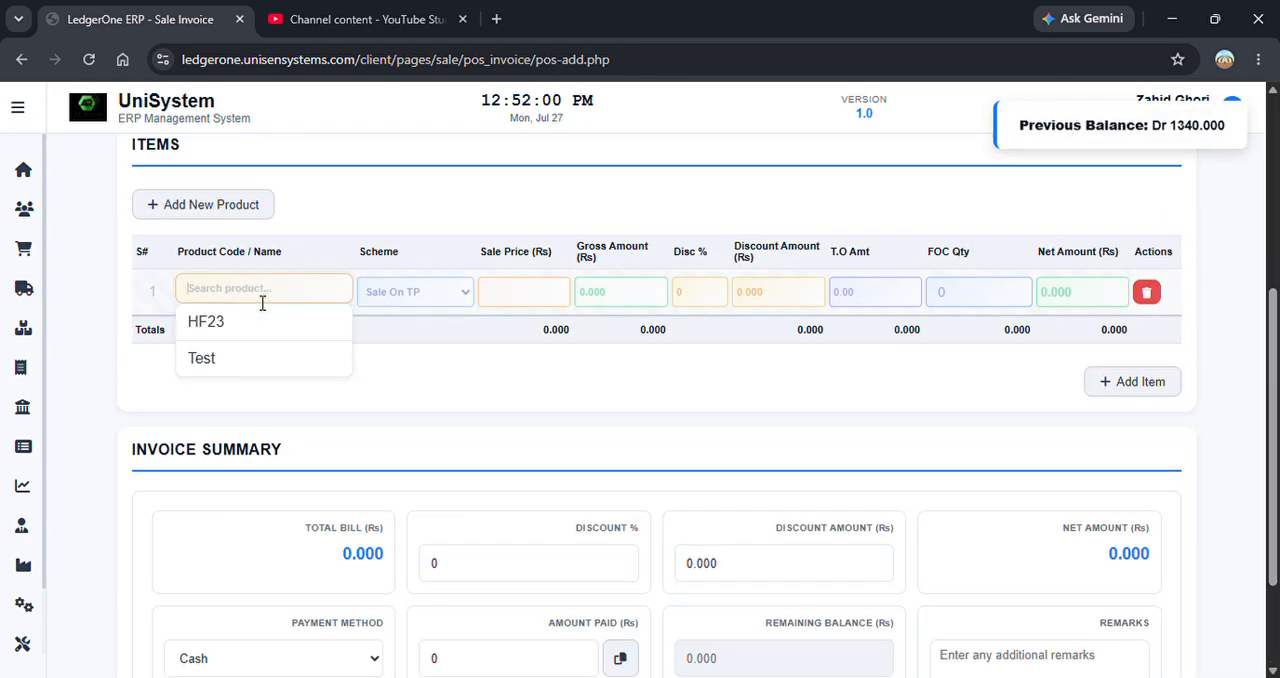
left_click(240, 359)
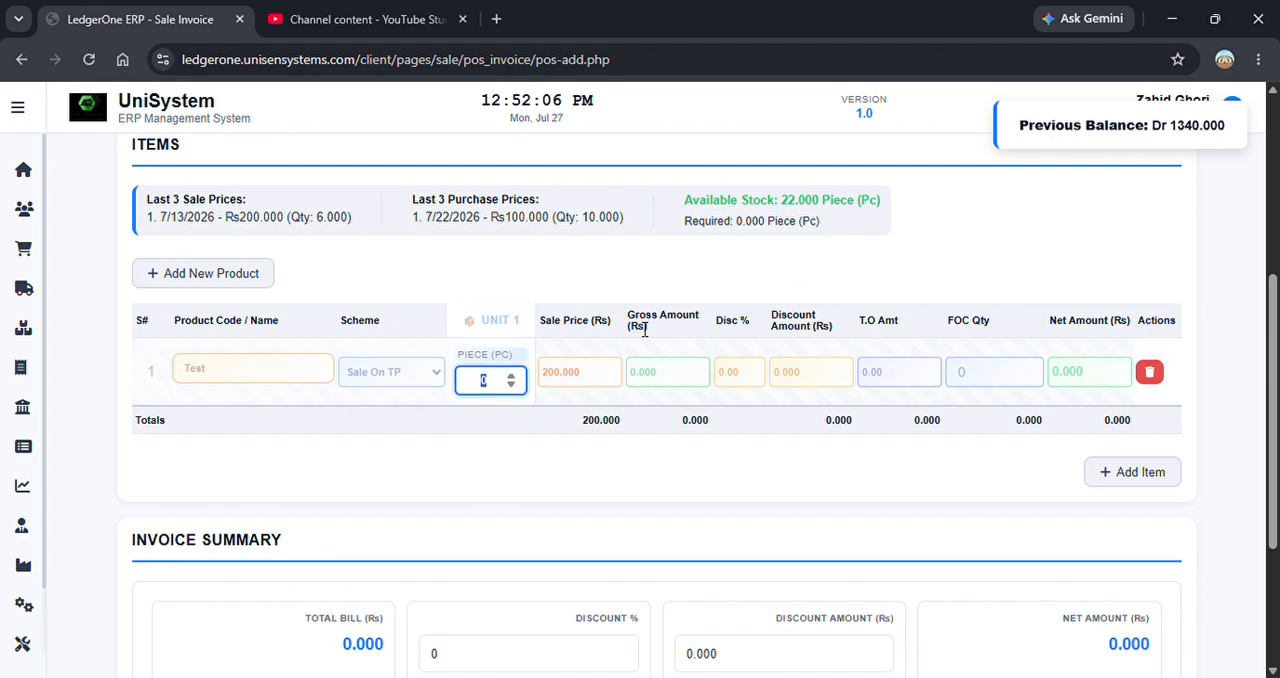
type("1")
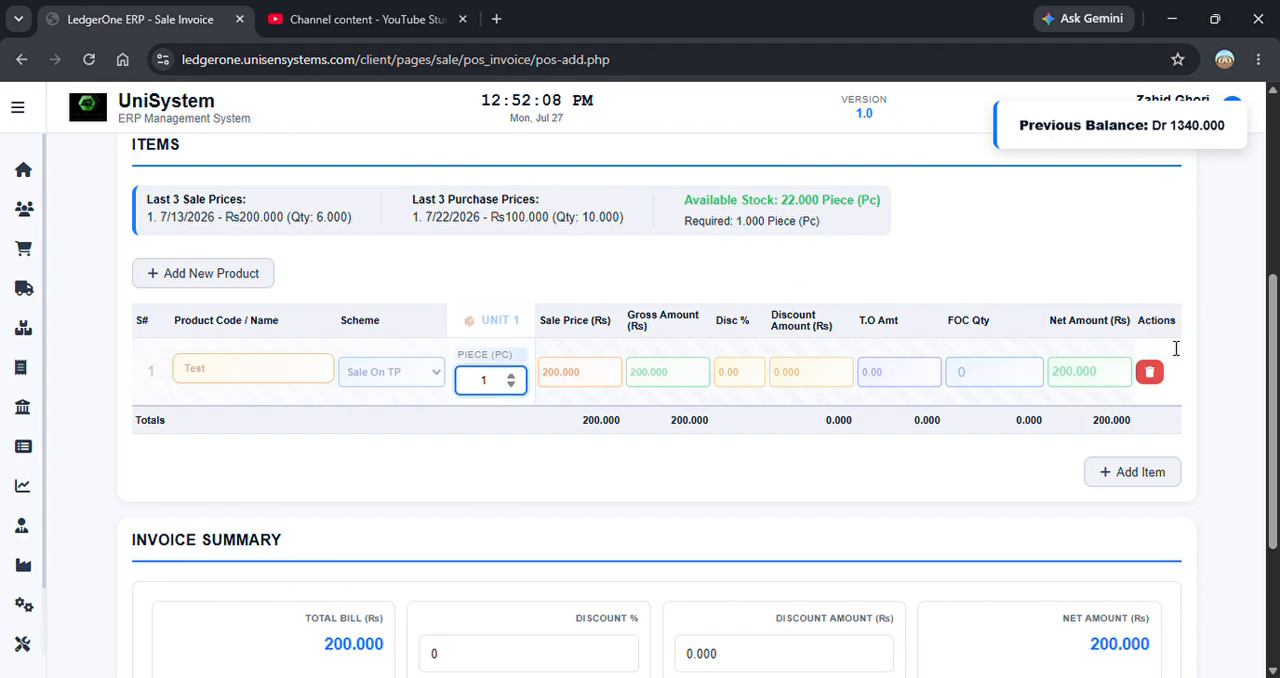
Save the invoice for the Test item and start a new invoice.
scroll(1243, 564, "down", 3)
left_click(1152, 640)
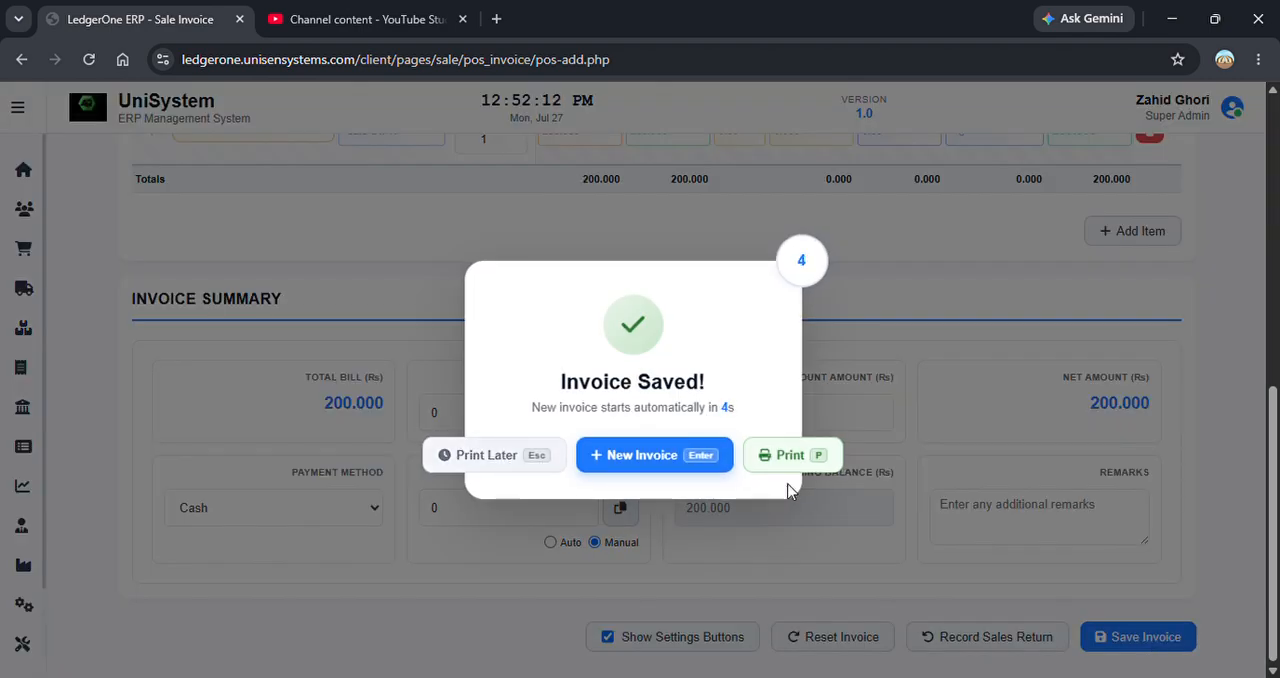
left_click(637, 458)
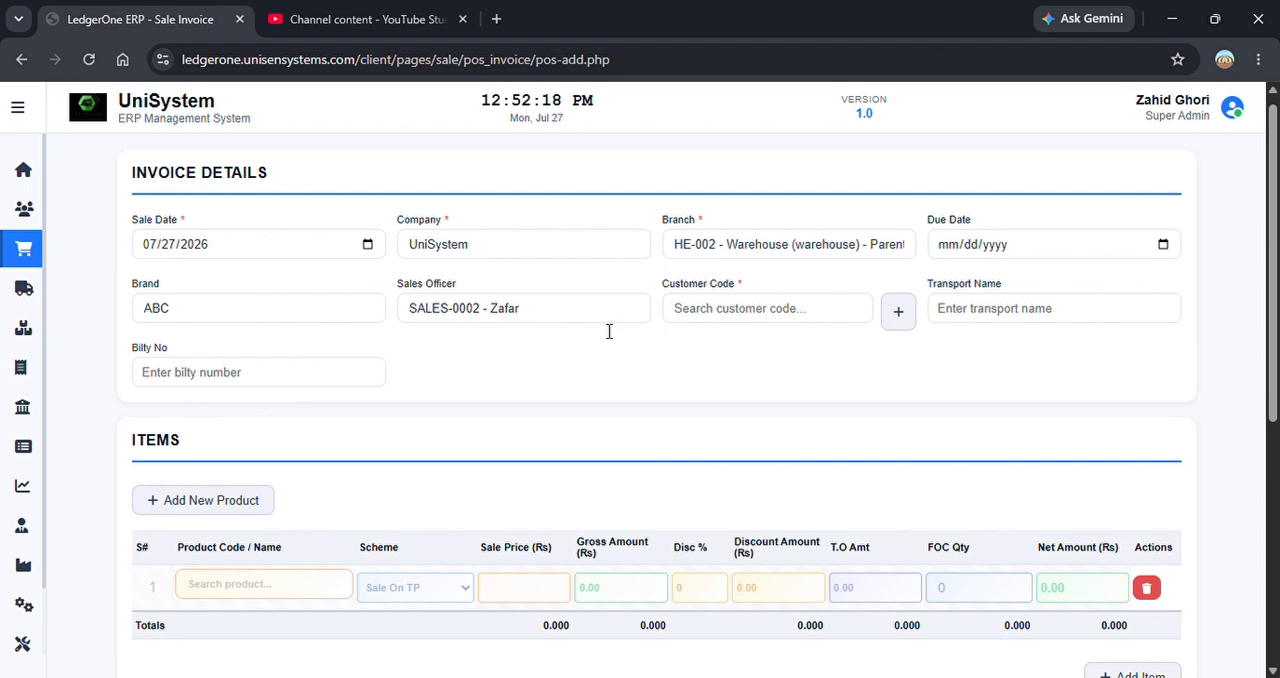
Clear the new invoice's brand, check the brands offered and choose ABC again.
left_click(263, 326)
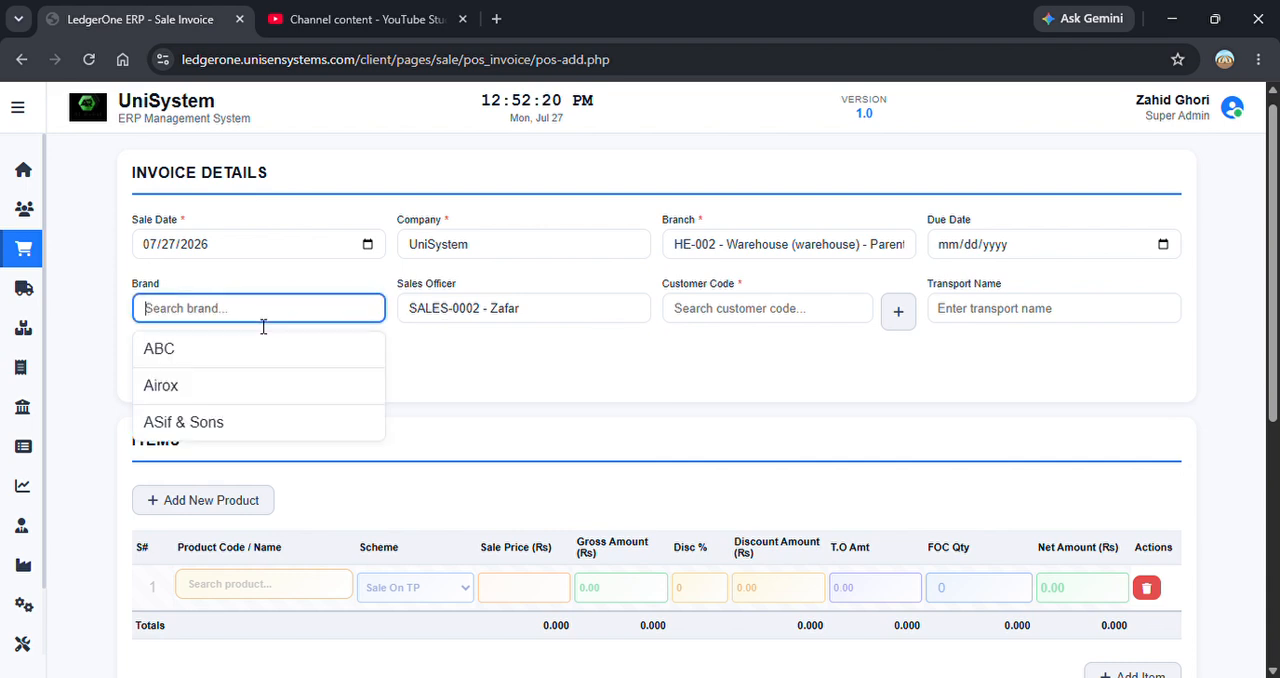
left_click(546, 338)
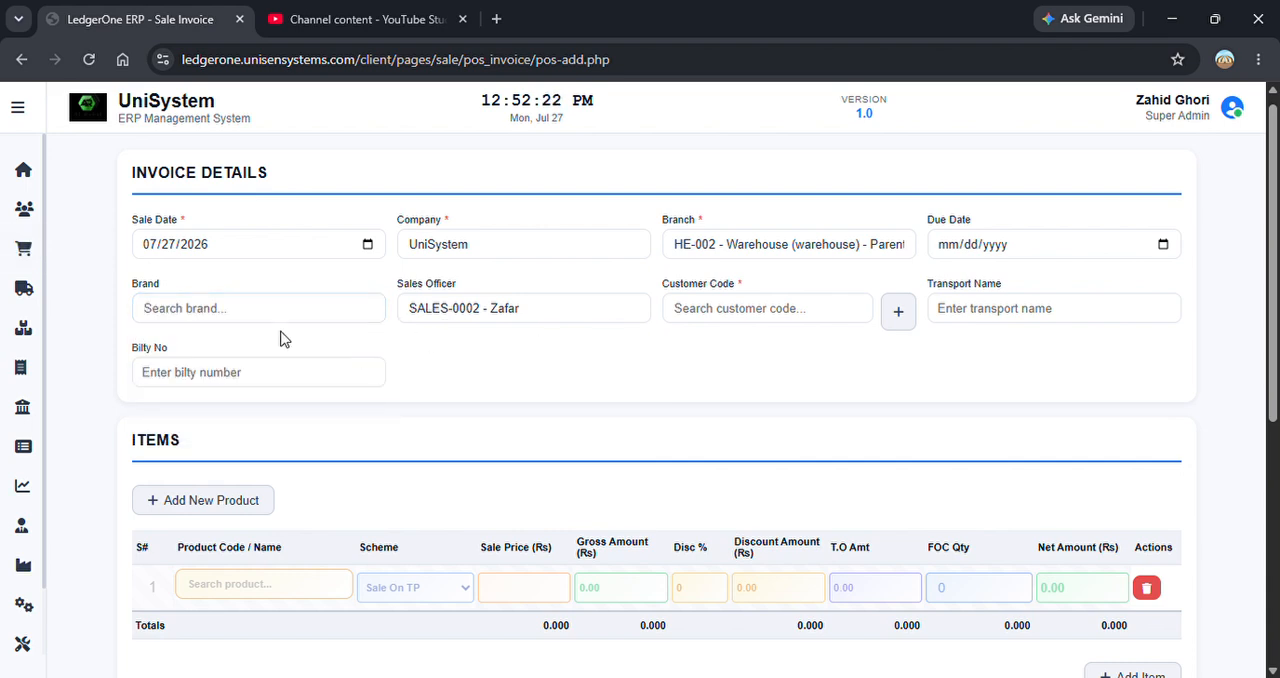
left_click(355, 326)
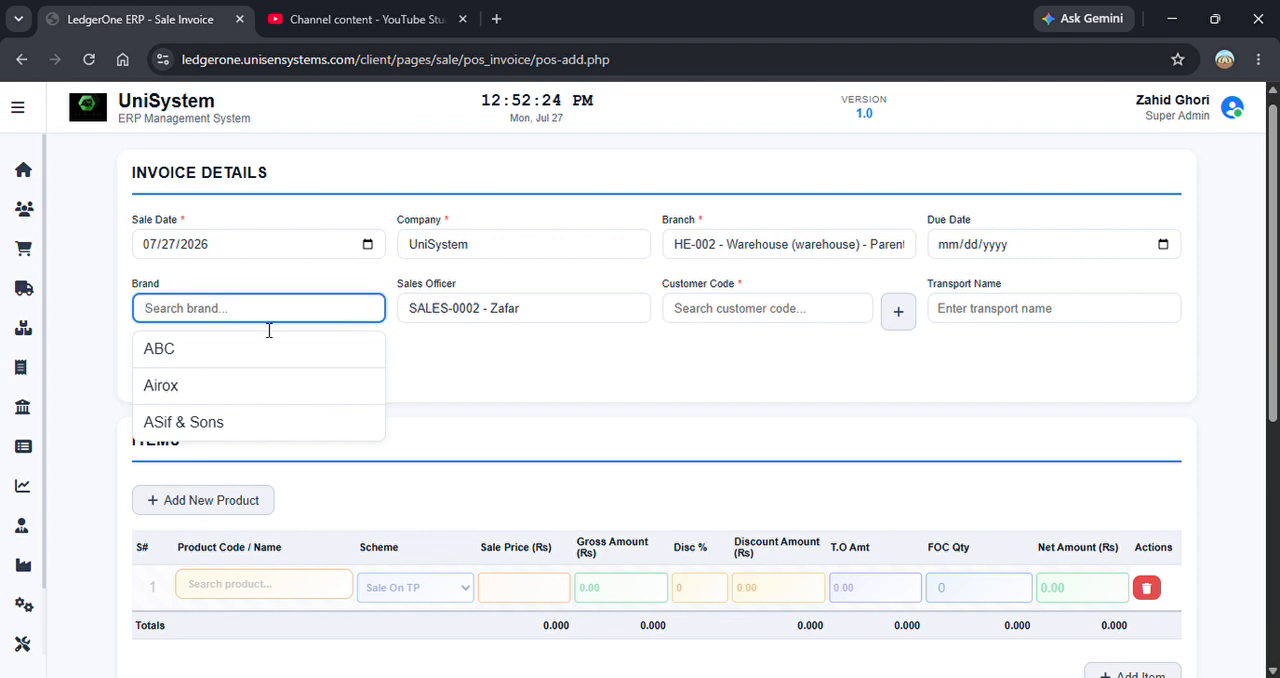
left_click(305, 346)
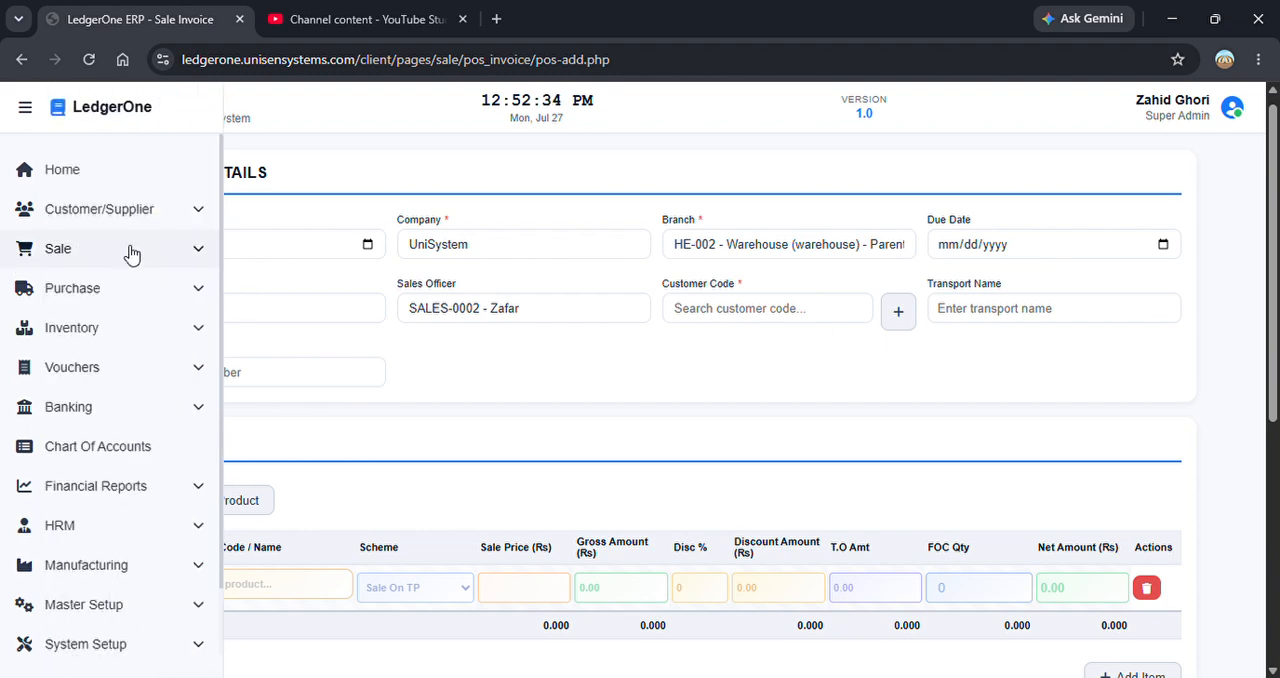
Open the list of sale invoices.
left_click(133, 252)
left_click(121, 353)
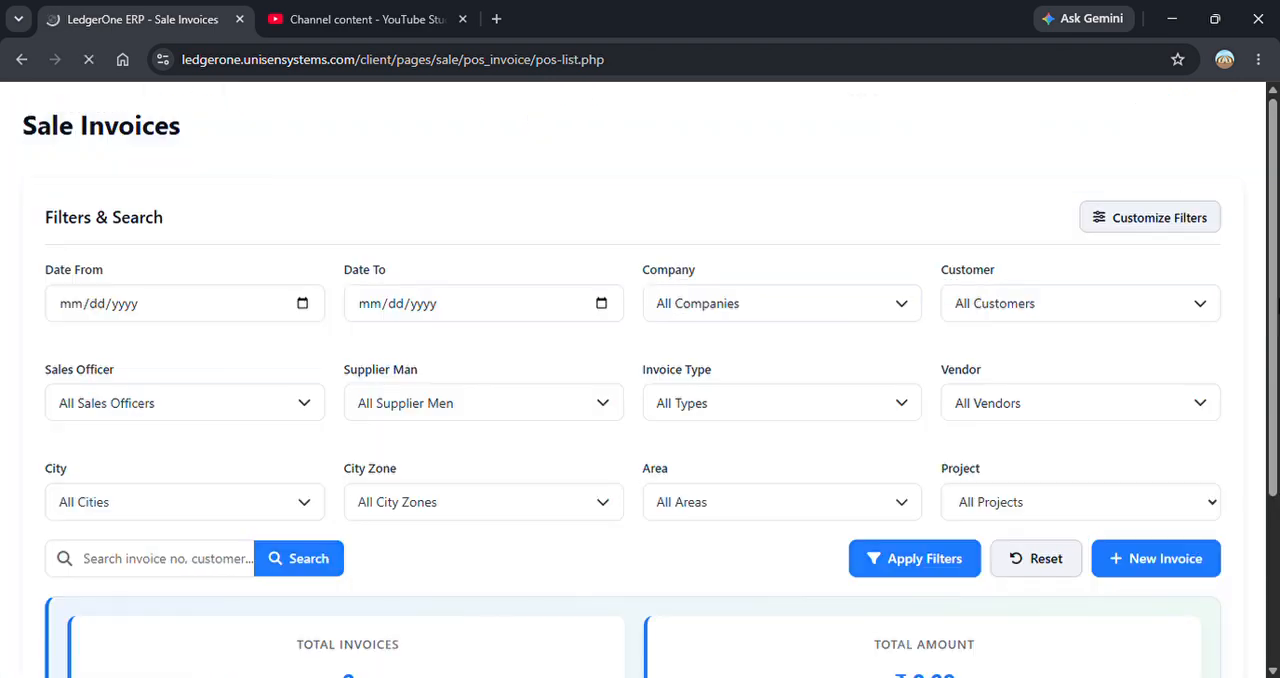
Check the choices offered by the Sales Officer filter on the sale invoice list without selecting any.
mouse_move(1273, 218)
left_mouse_down()
mouse_move(1273, 545)
mouse_move(1254, 225)
left_mouse_up()
scroll(1257, 232, "up", 1)
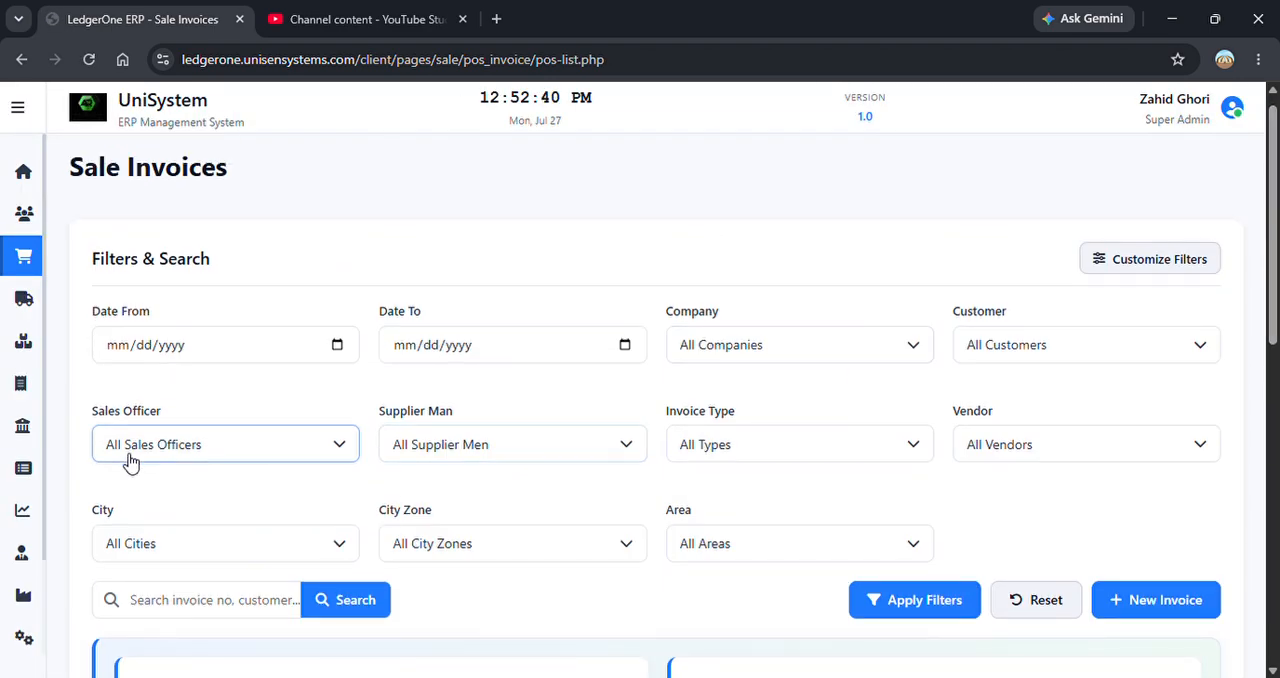
left_click(148, 453)
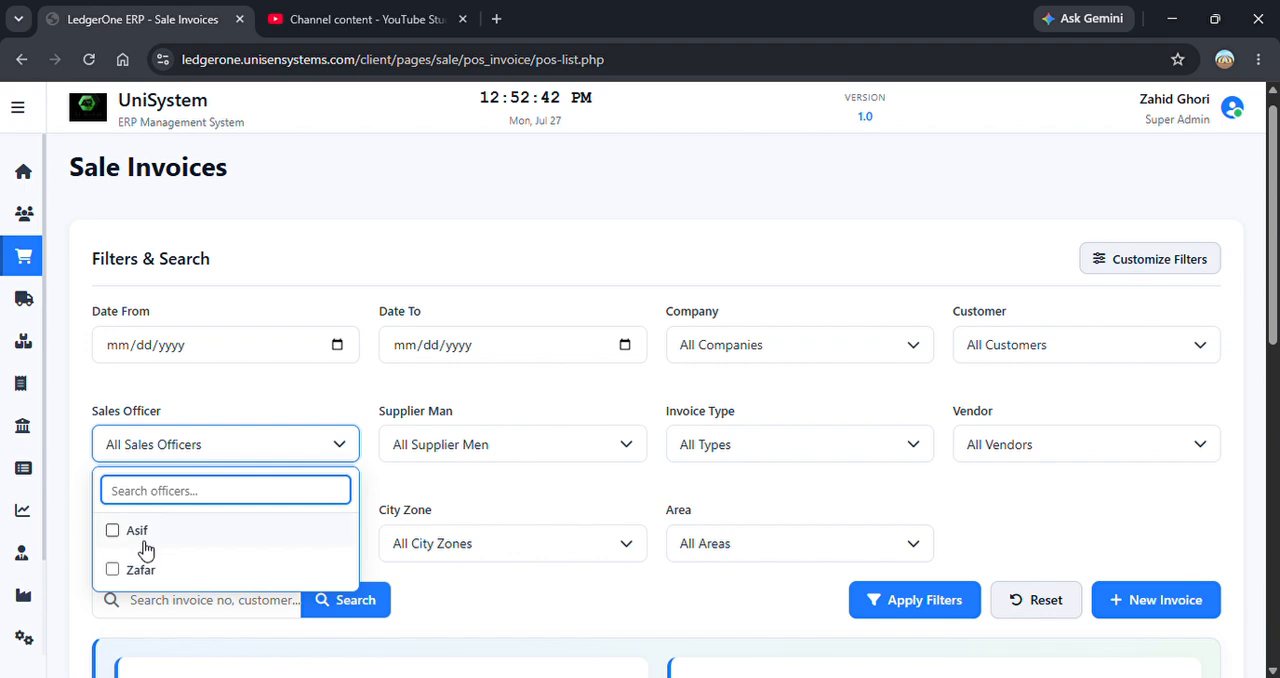
left_click(218, 437)
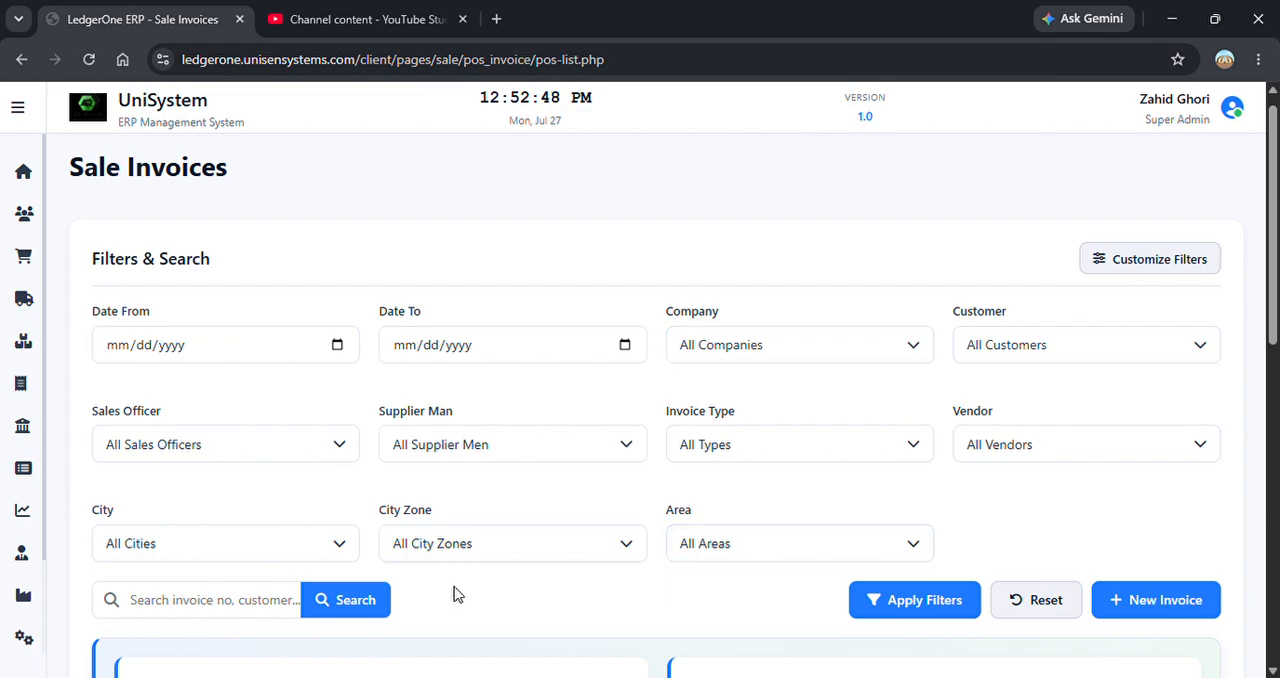
Examine the invoice totals, the listed sale invoices and the actions offered for each one.
scroll(1270, 390, "down", 2)
scroll(660, 400, "down", 1)
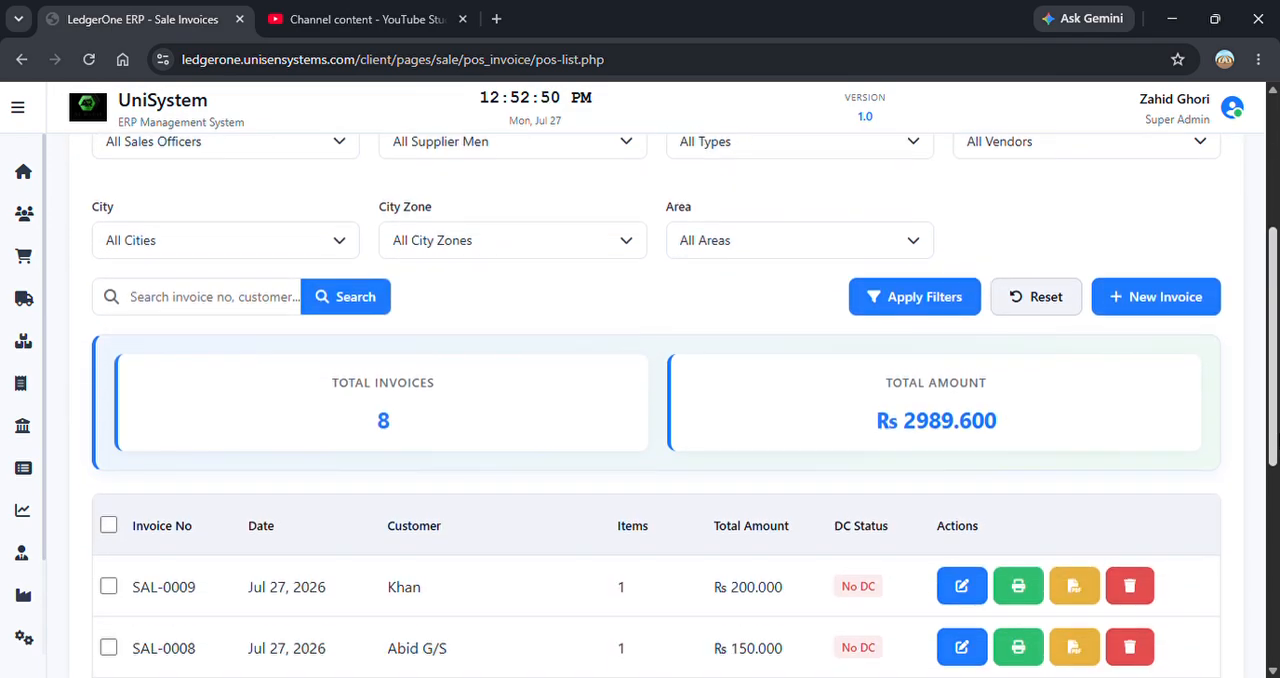
scroll(366, 420, "down", 3)
scroll(366, 420, "up", 3)
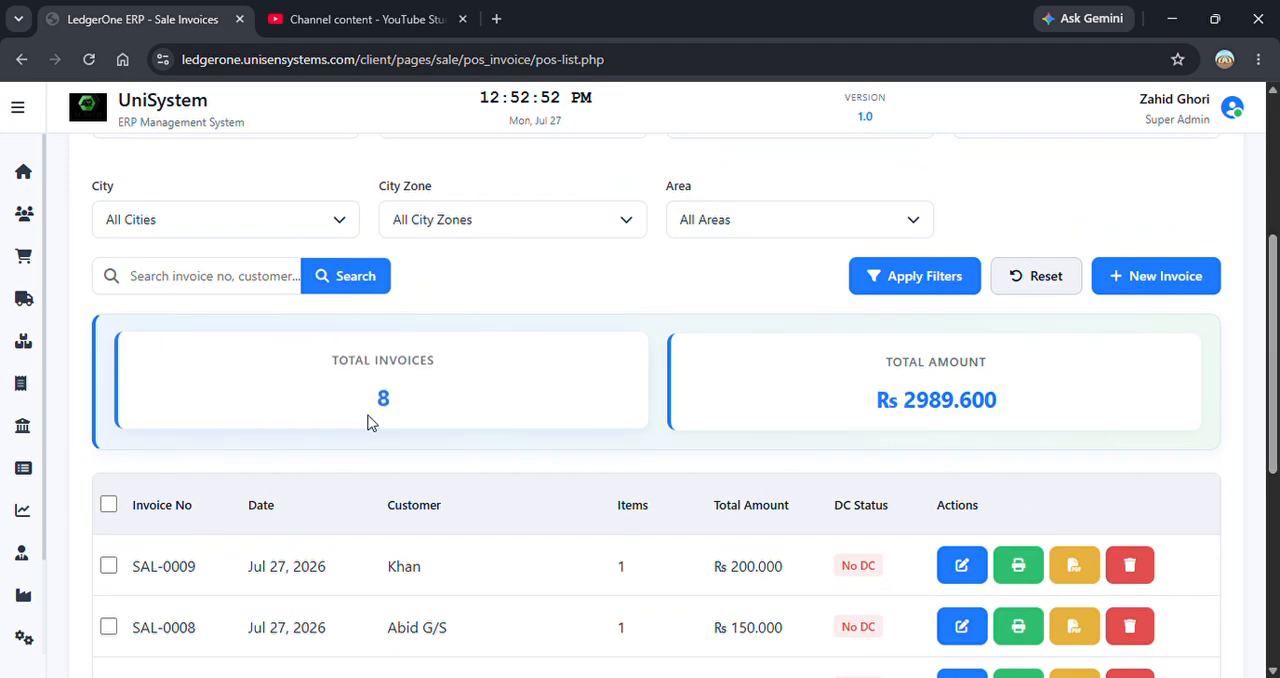
scroll(1274, 378, "down", 1)
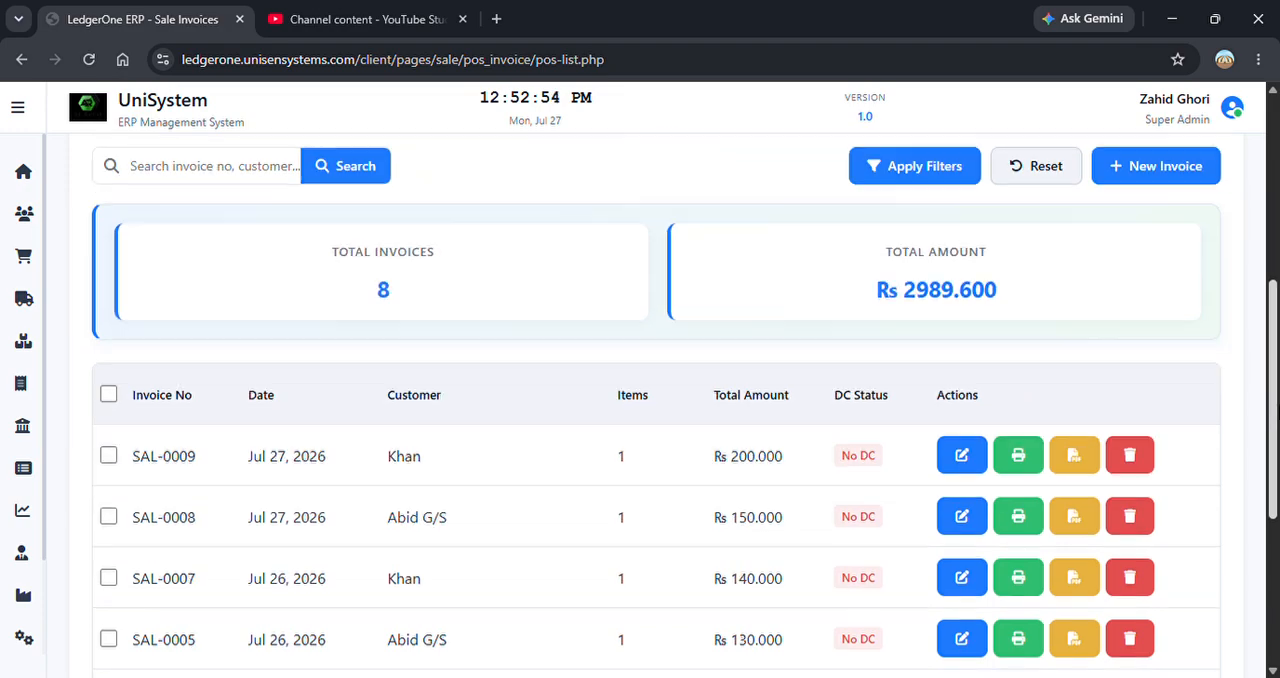
scroll(1274, 378, "up", 2)
scroll(1274, 378, "down", 1)
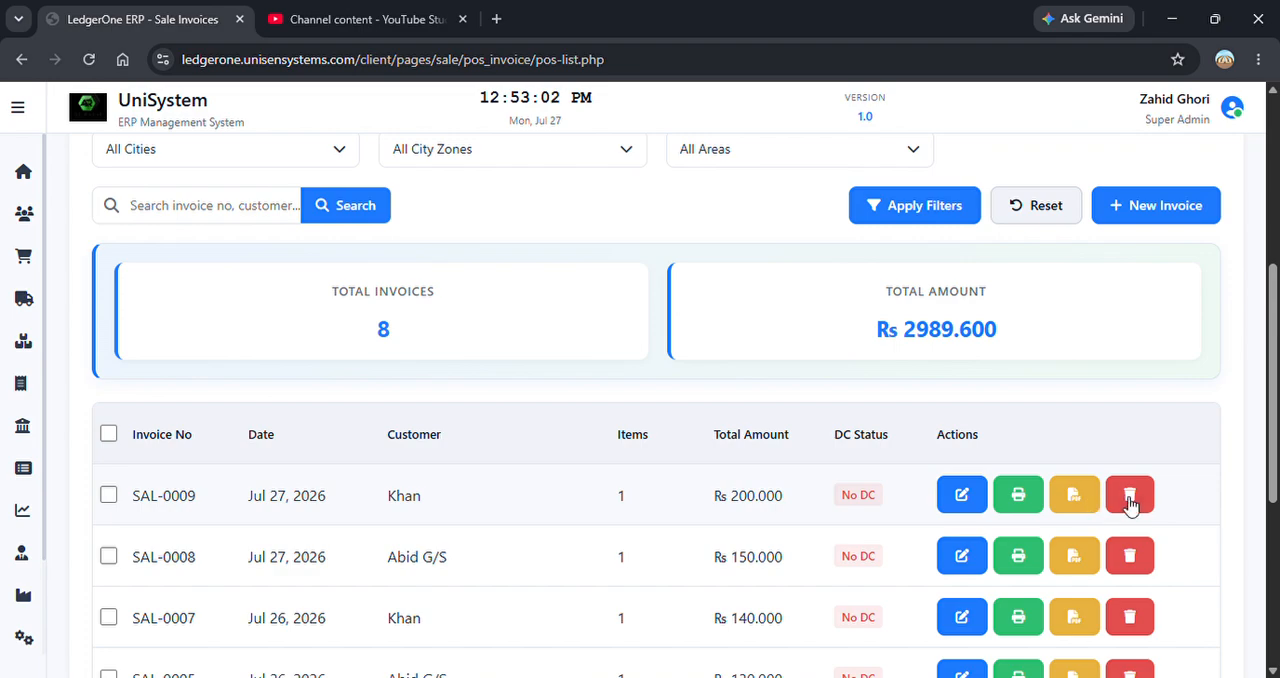
left_click_drag(1272, 410, 1262, 316)
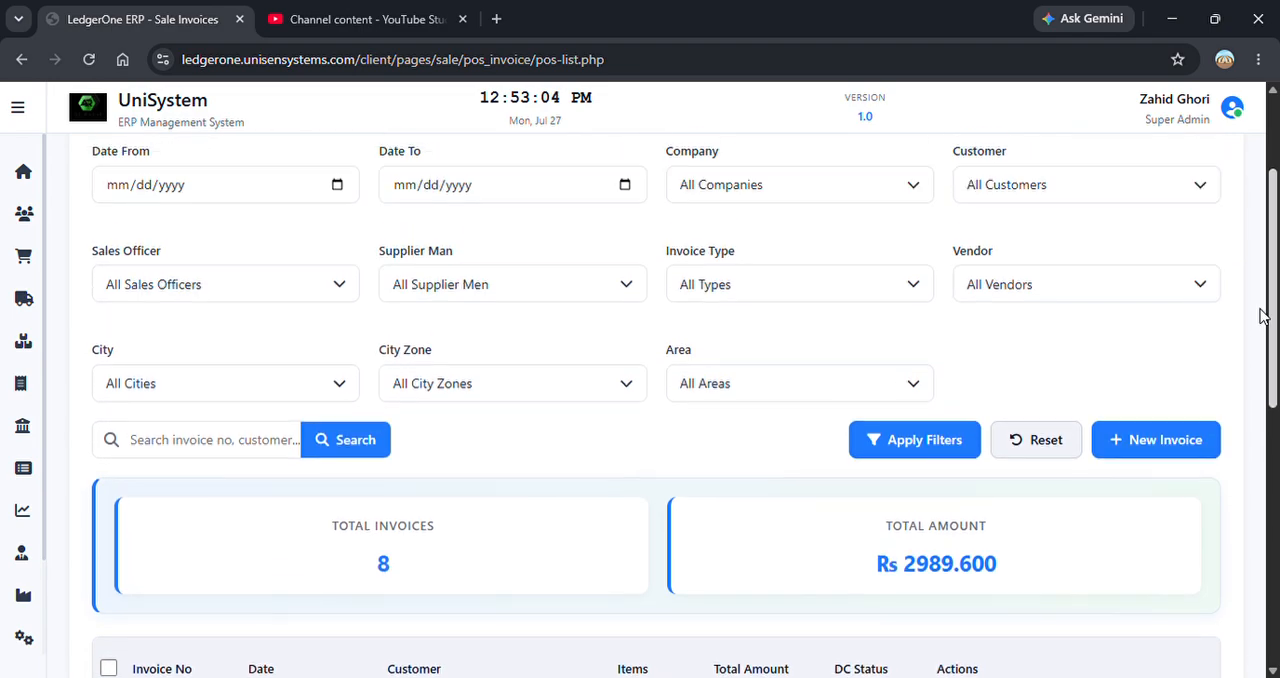
Select all sale invoices in the list and open them for bulk printing.
scroll(1262, 316, "down", 3)
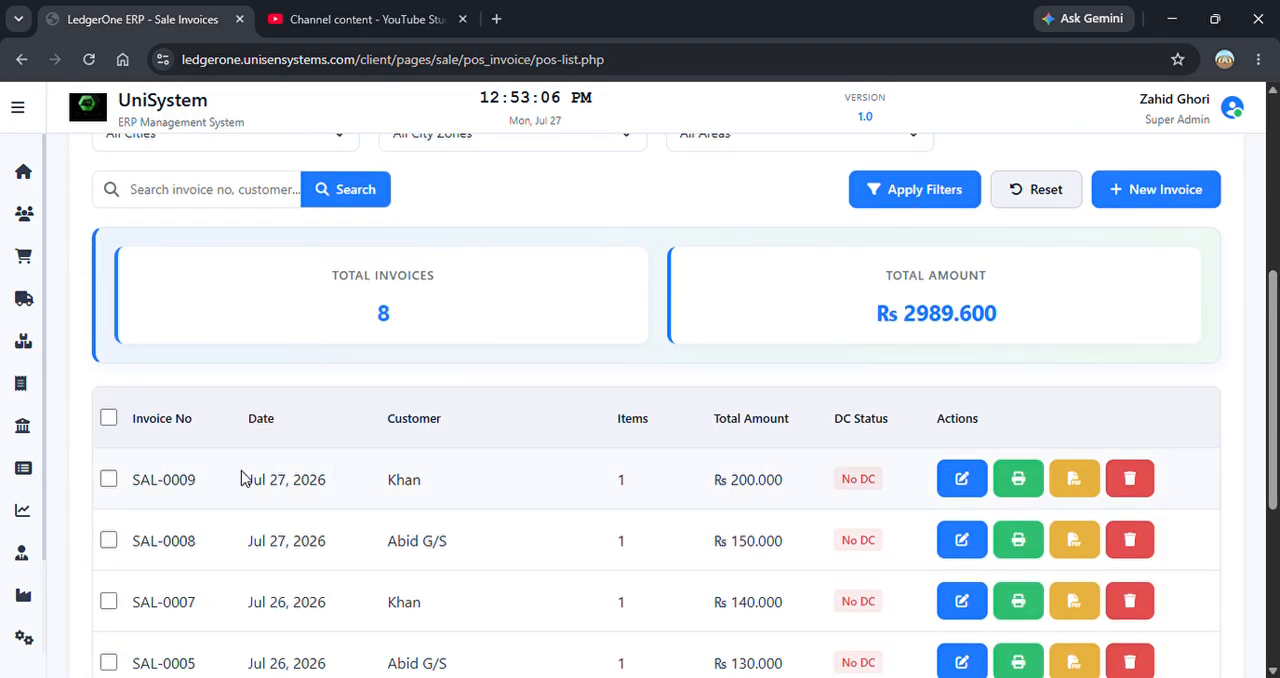
left_click(108, 418)
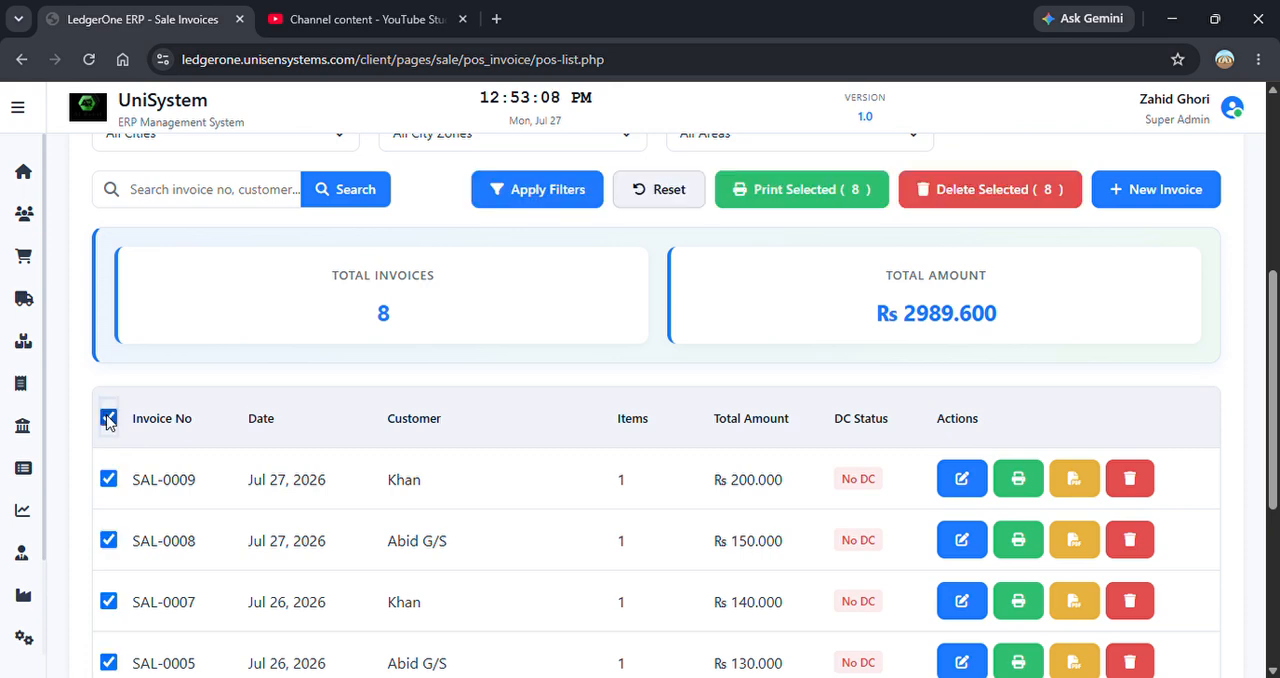
left_click(823, 193)
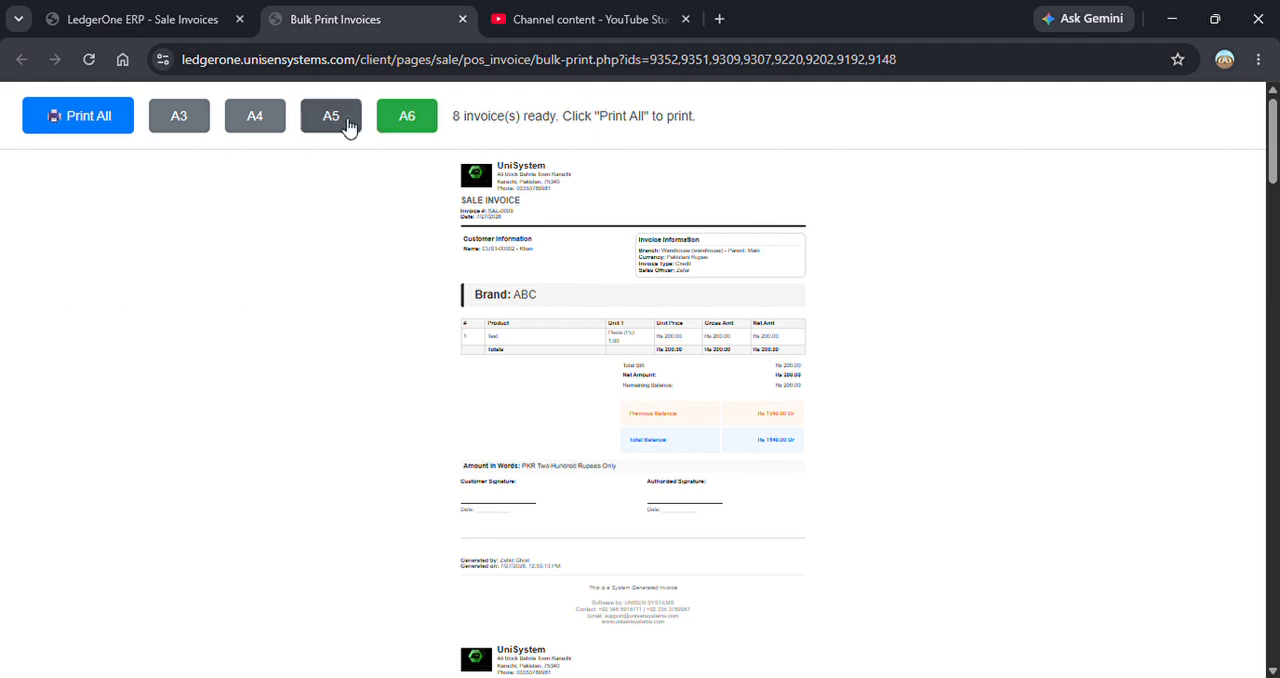
Try the A4 paper size for the bulk print, switch it to A5 and open the print preview of all invoices.
left_click(255, 128)
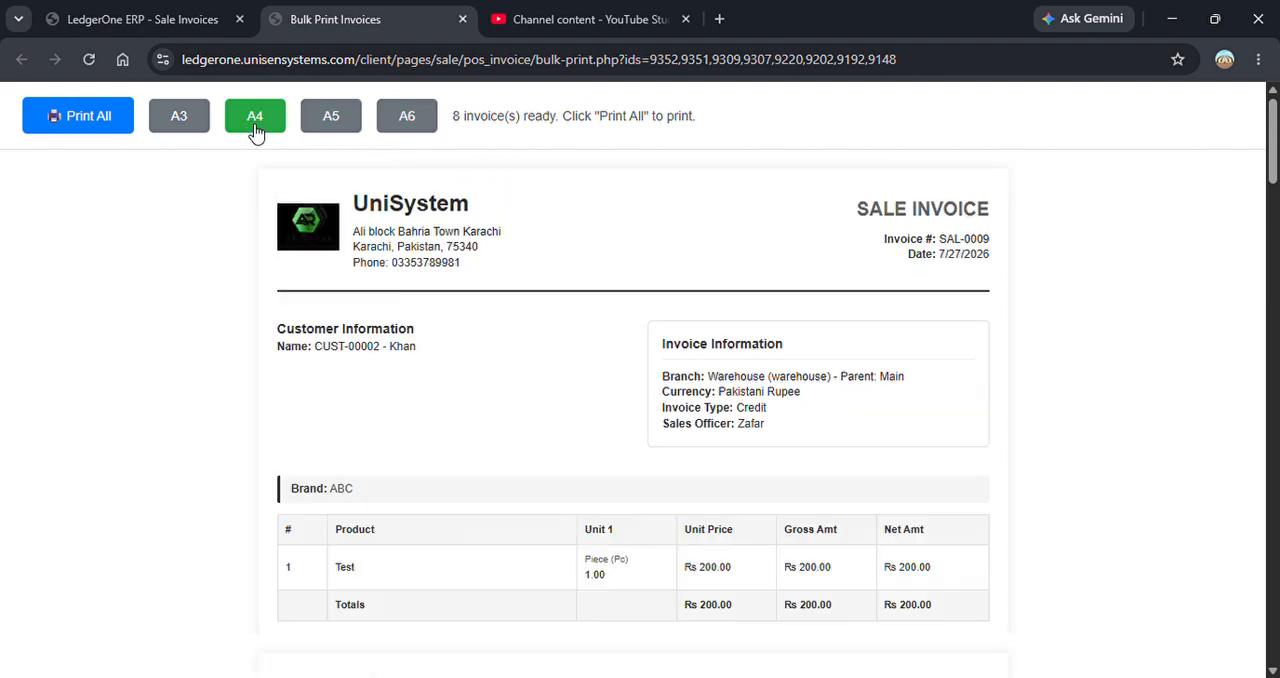
left_click(350, 116)
left_click_drag(1278, 181, 1278, 130)
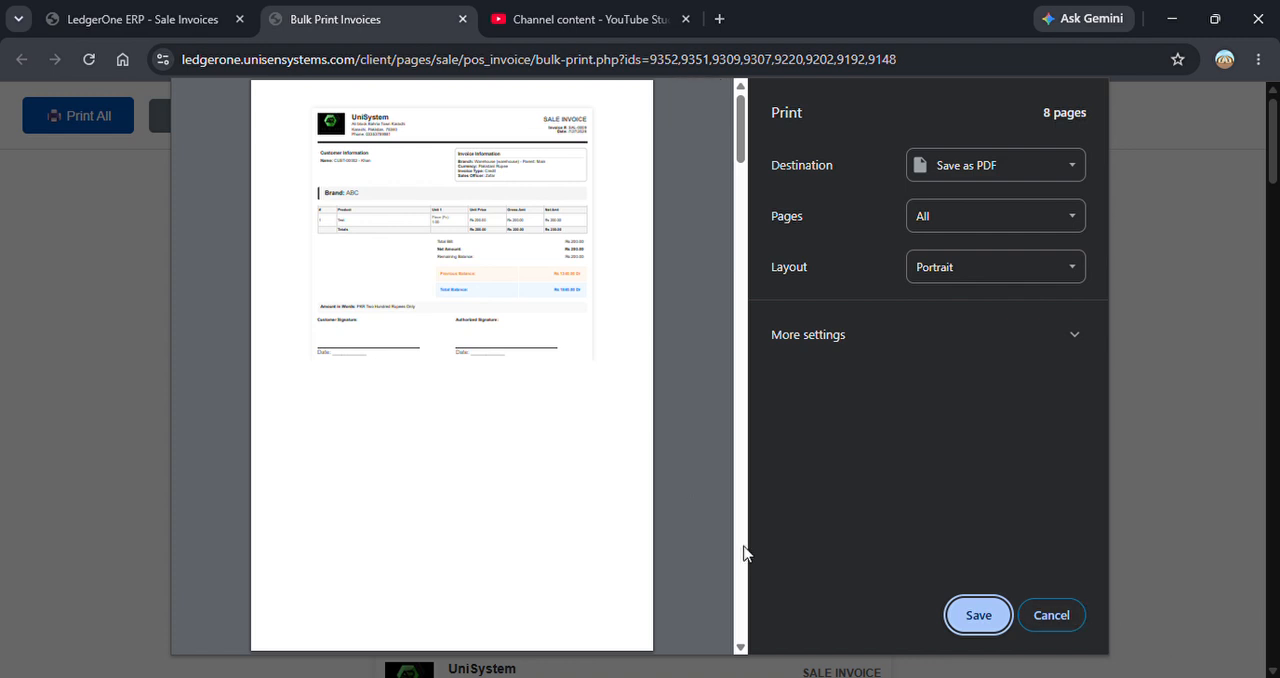
Review the invoice pages in the print preview, cancel printing and close the bulk print page.
scroll(745, 553, "down", 15)
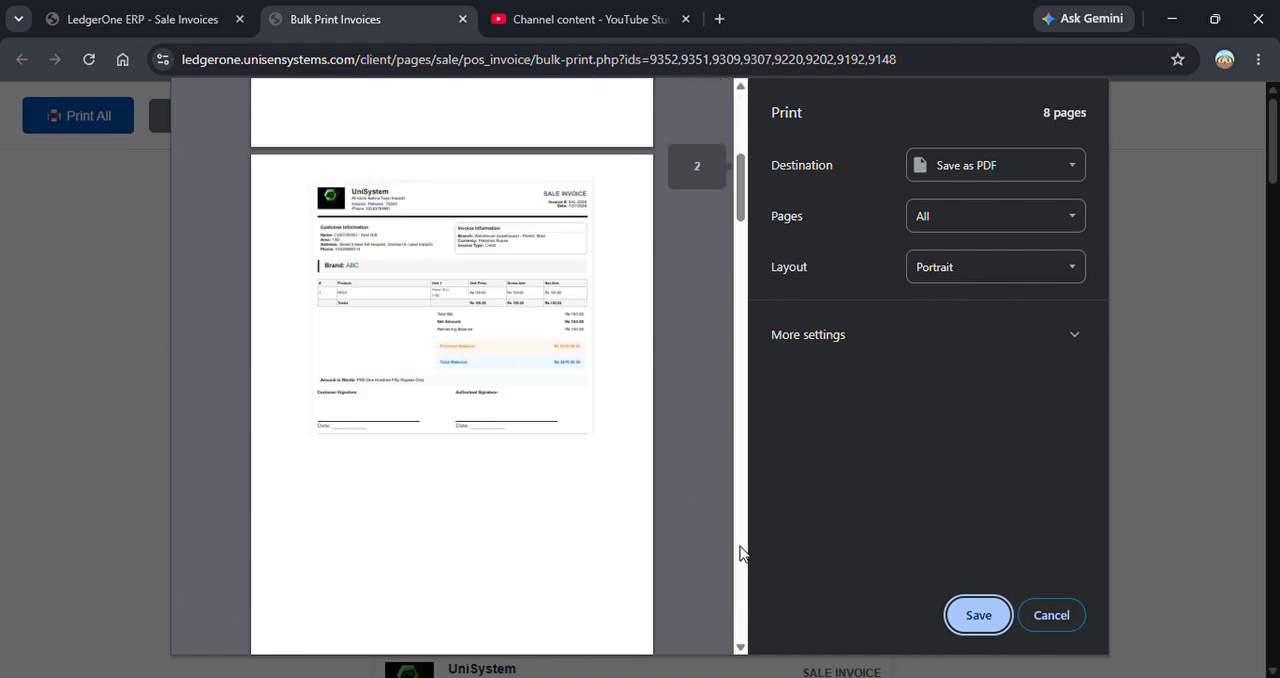
left_click(1073, 617)
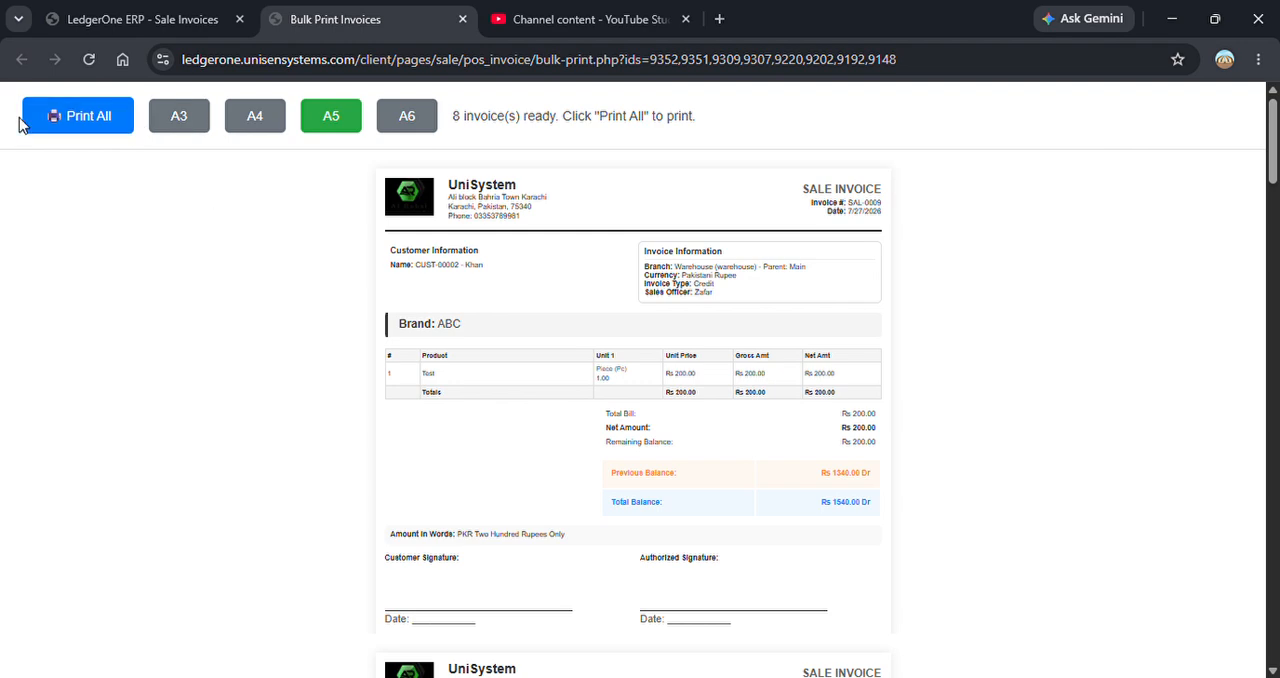
left_click(462, 19)
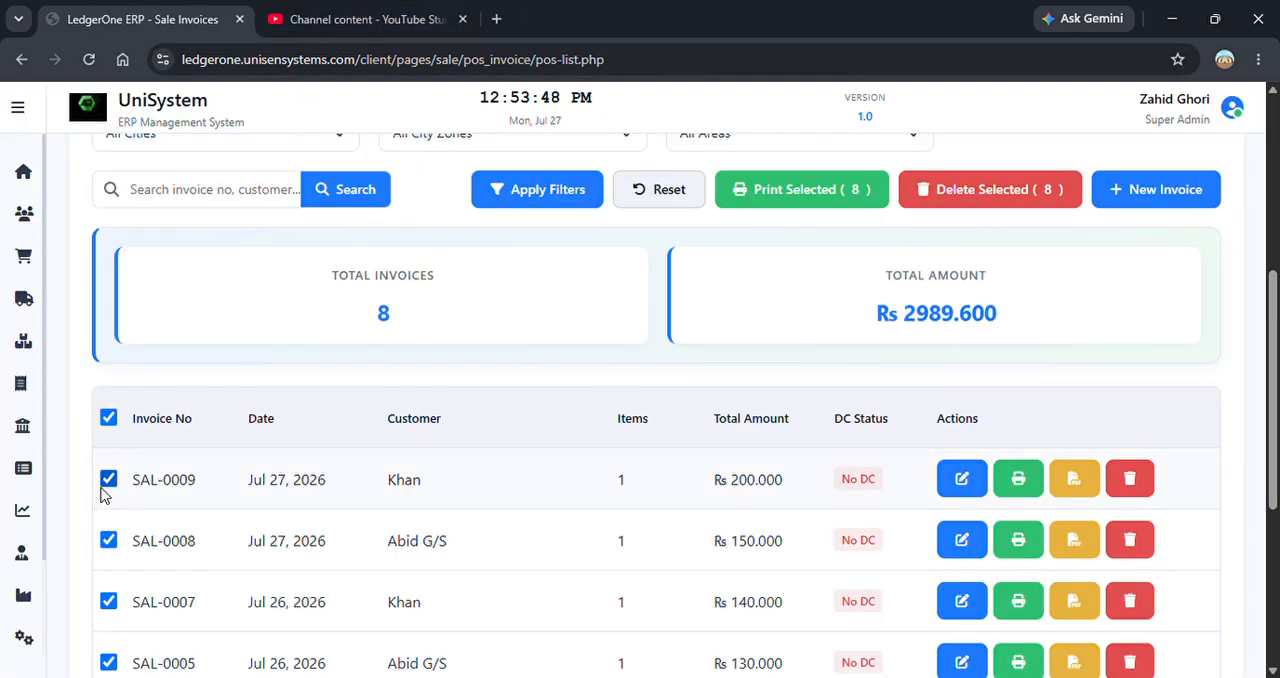
Deselect all invoices, try selecting only the two newest ones and clear the selection again.
left_click(108, 418)
left_click(108, 479)
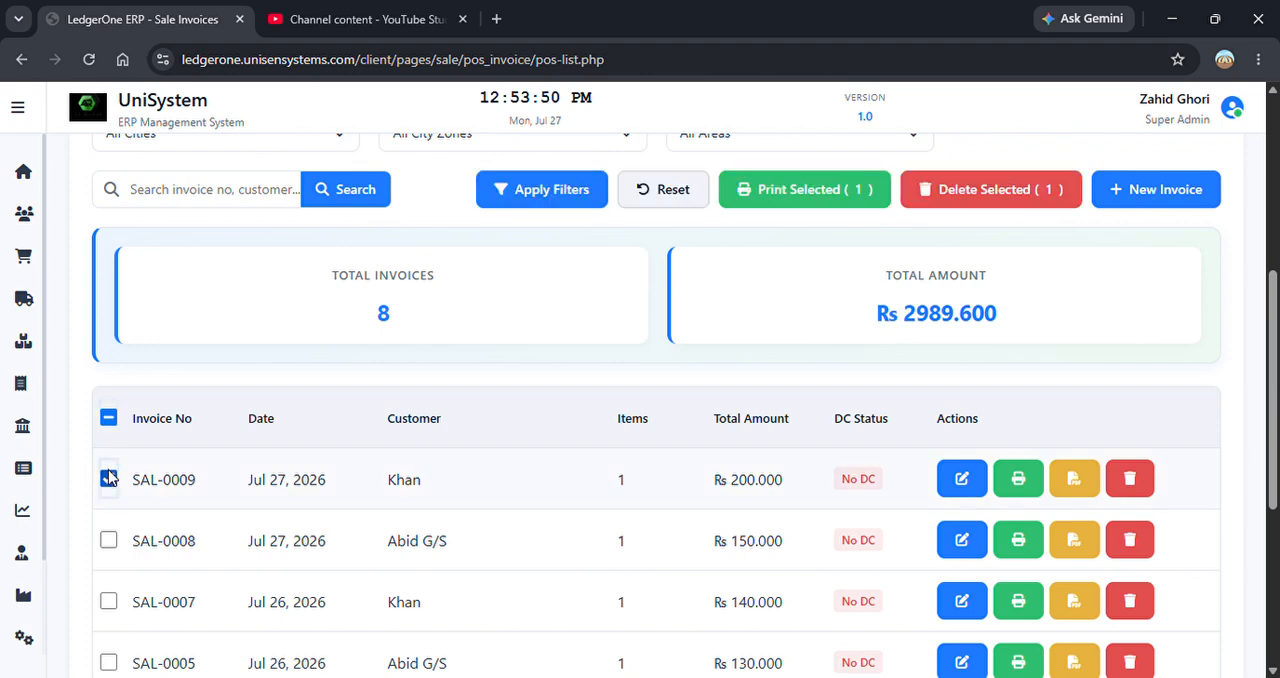
left_click(108, 540)
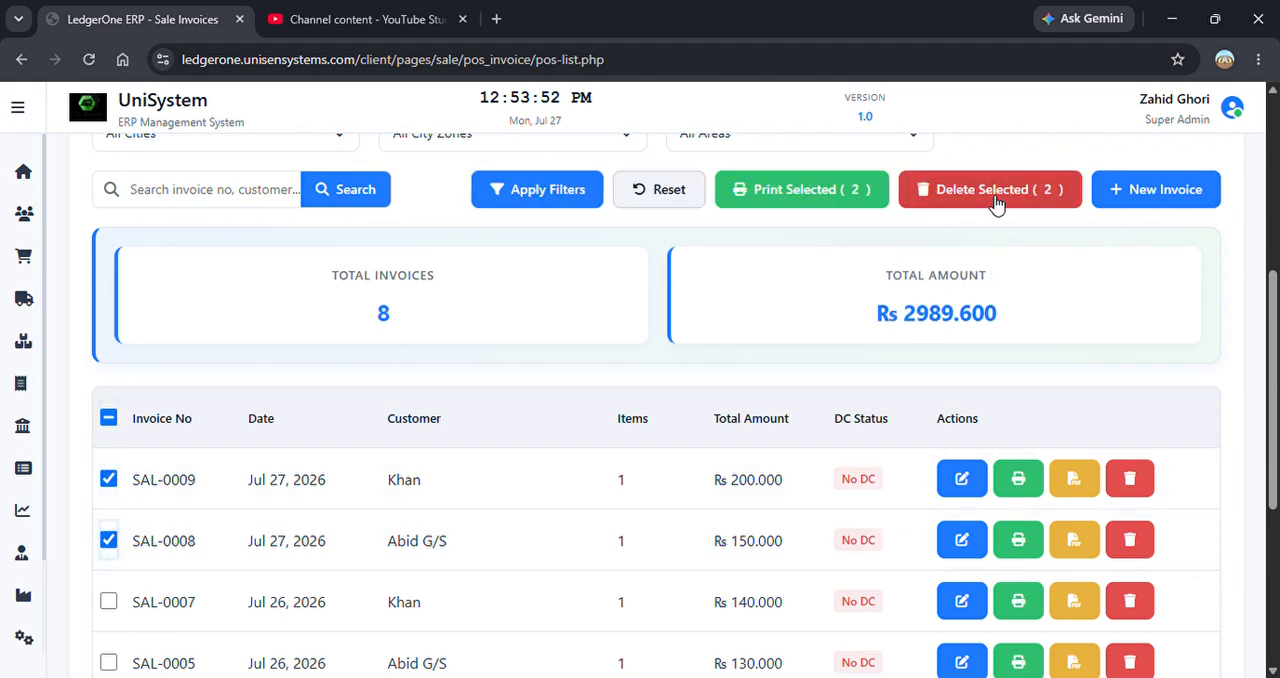
left_click(110, 420)
left_click(110, 420)
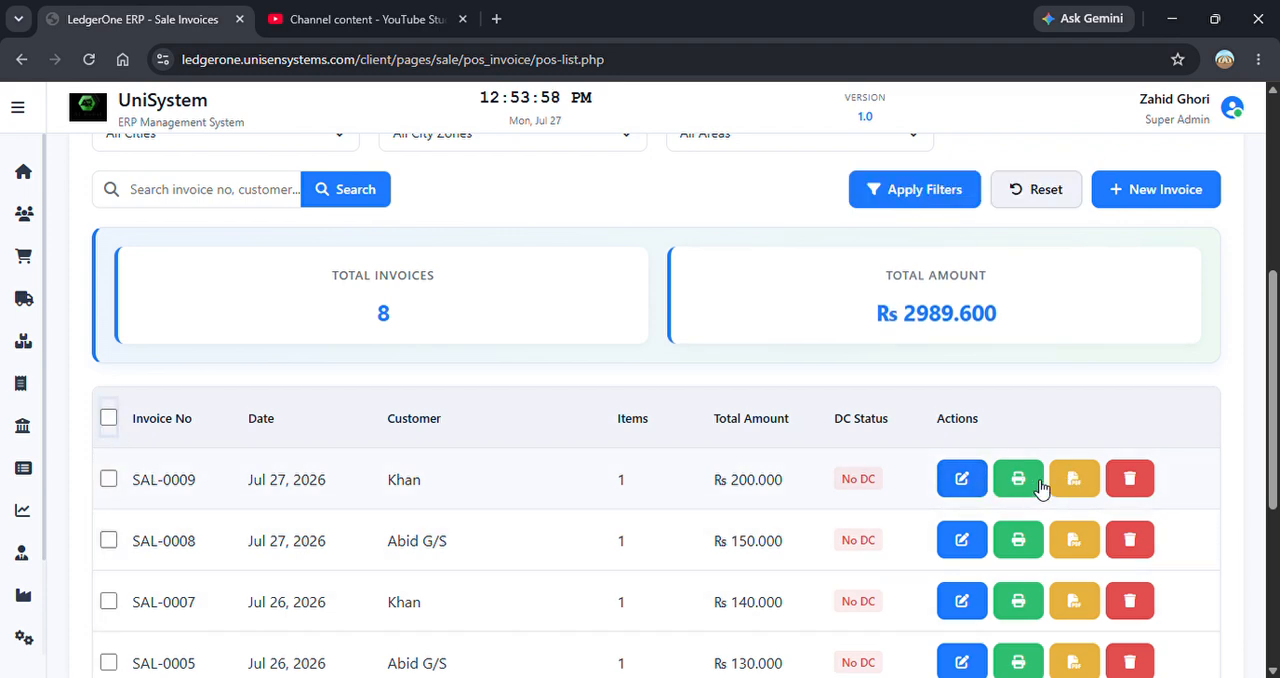
left_click_drag(1275, 408, 1276, 238)
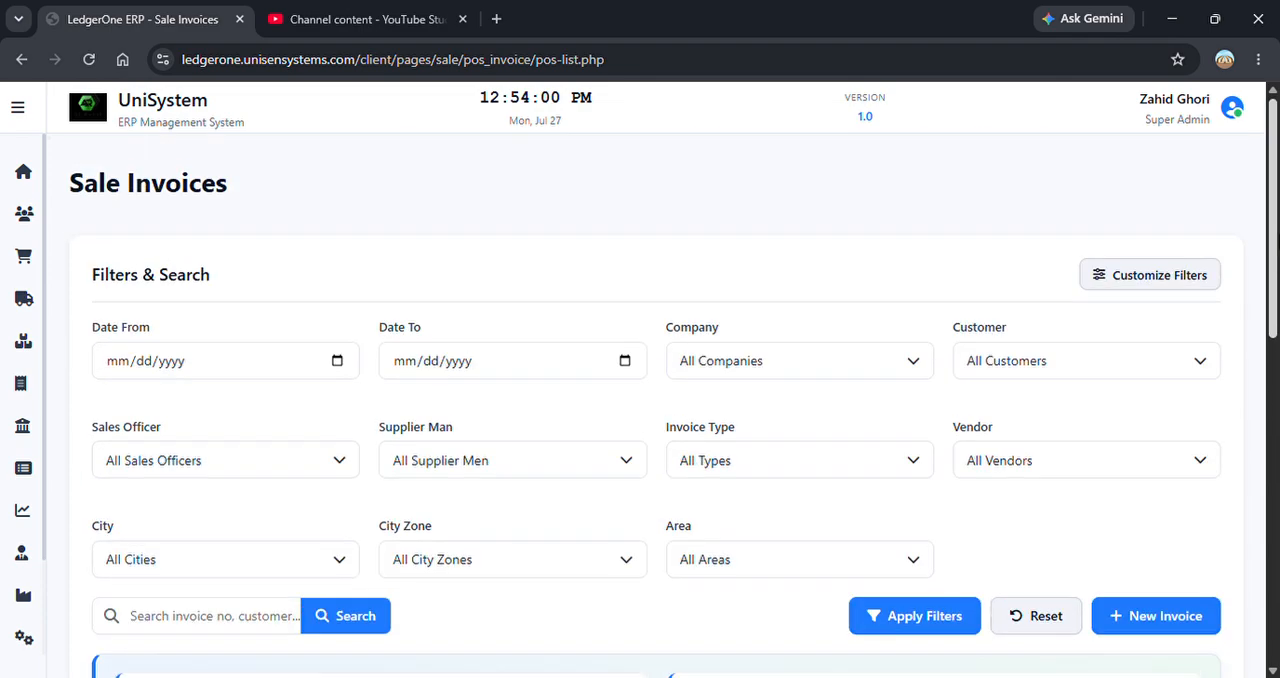
scroll(674, 388, "down", 3)
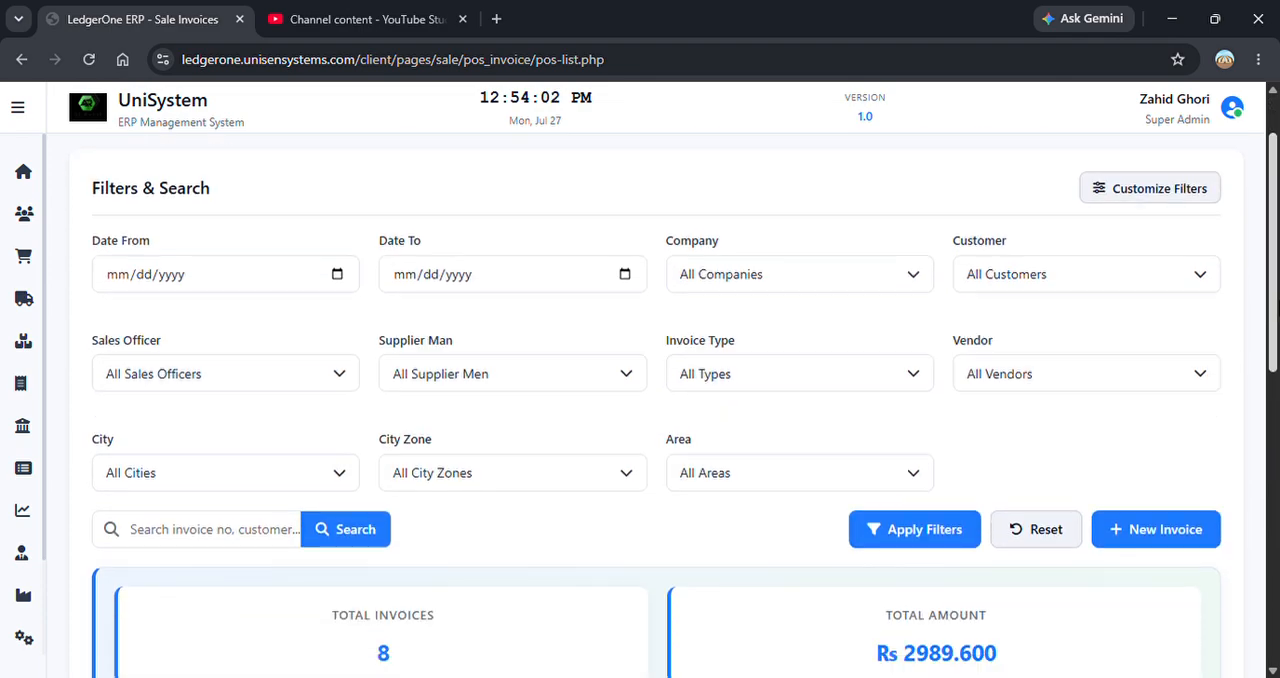
scroll(1160, 205, "up", 3)
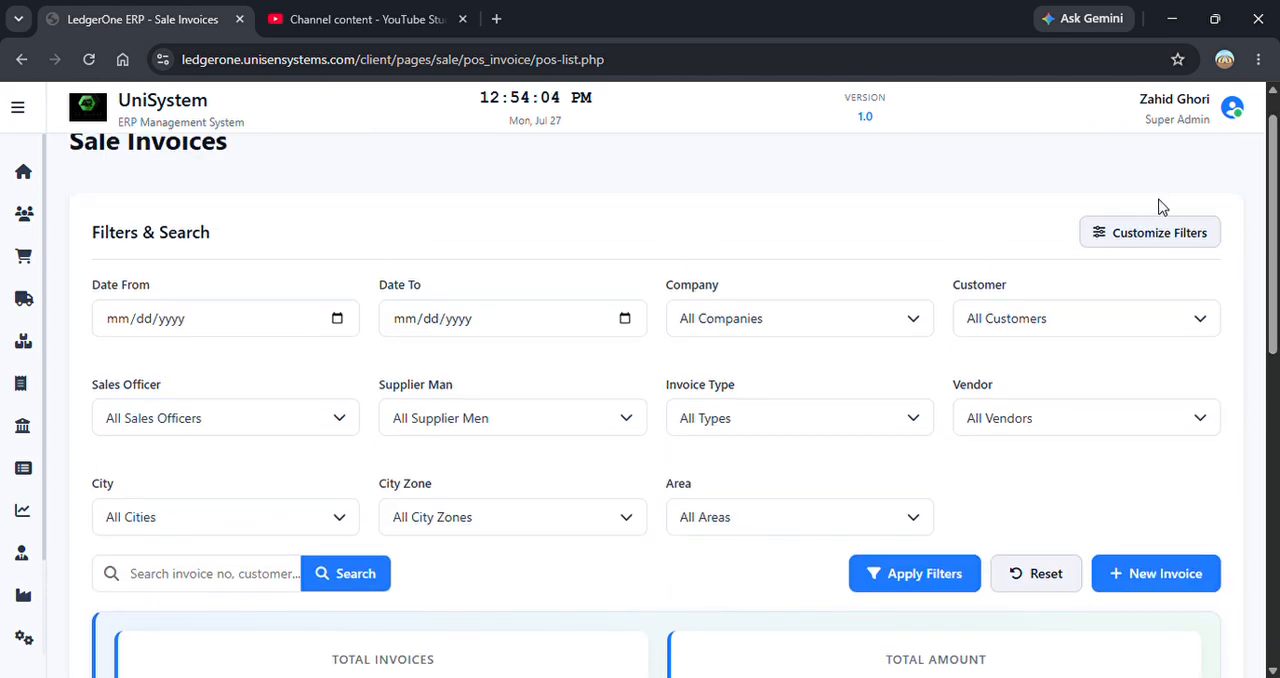